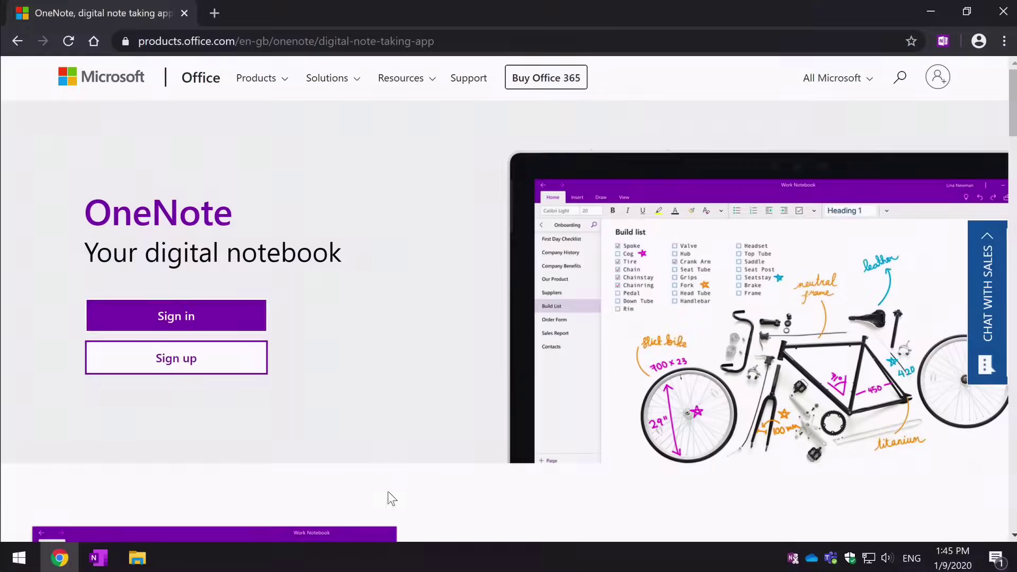
Step: Sign in with the work e-mail account, confirm it, and open the Notebooks dropdown
scroll(439, 453, down, 6)
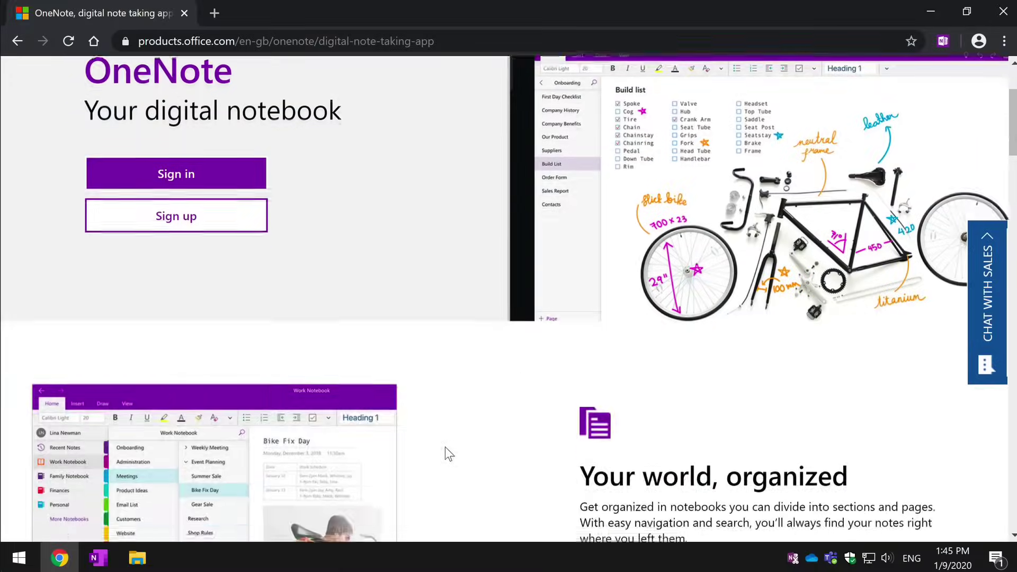
scroll(450, 455, down, 6)
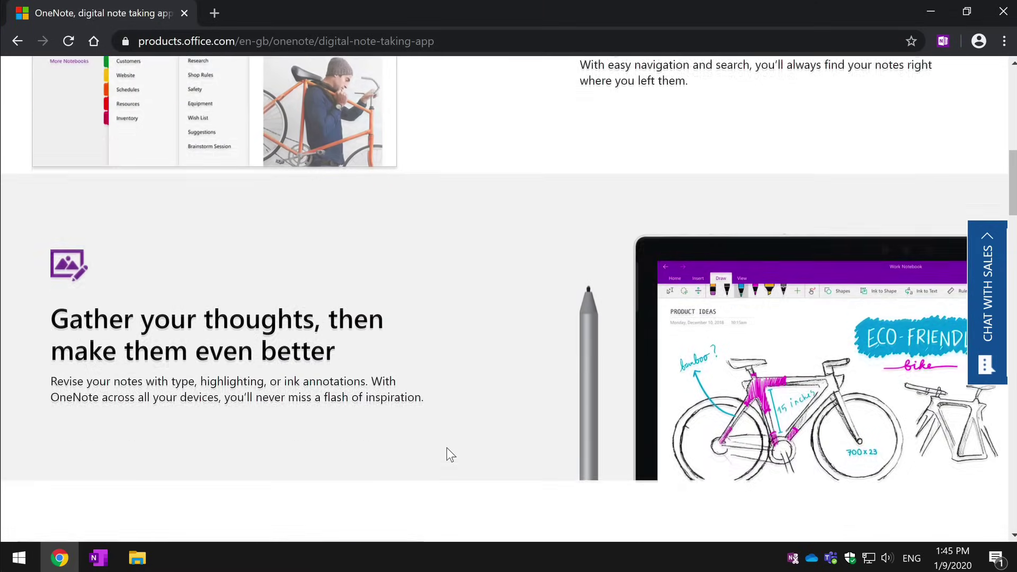
scroll(446, 449, down, 9)
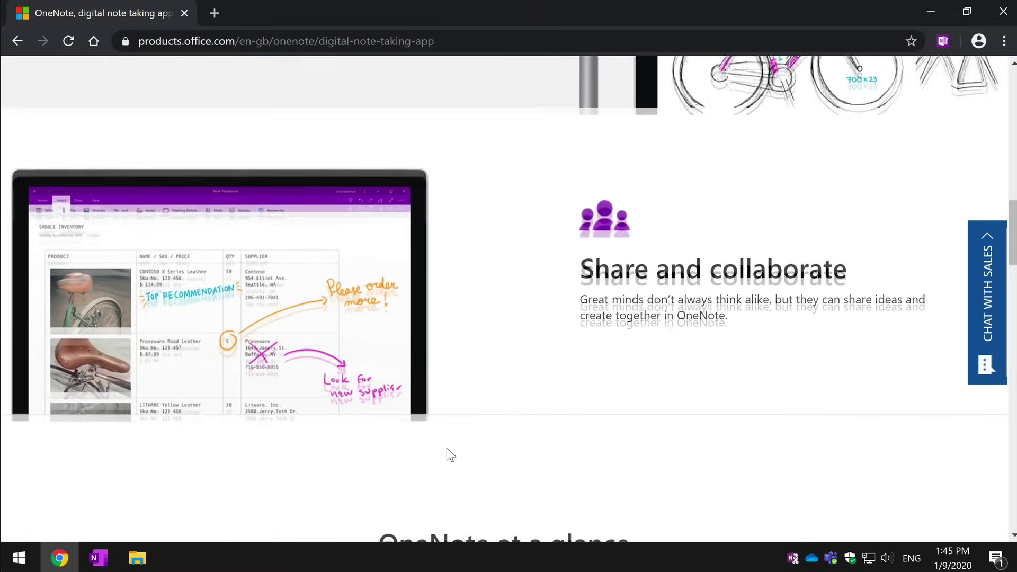
scroll(447, 448, down, 8)
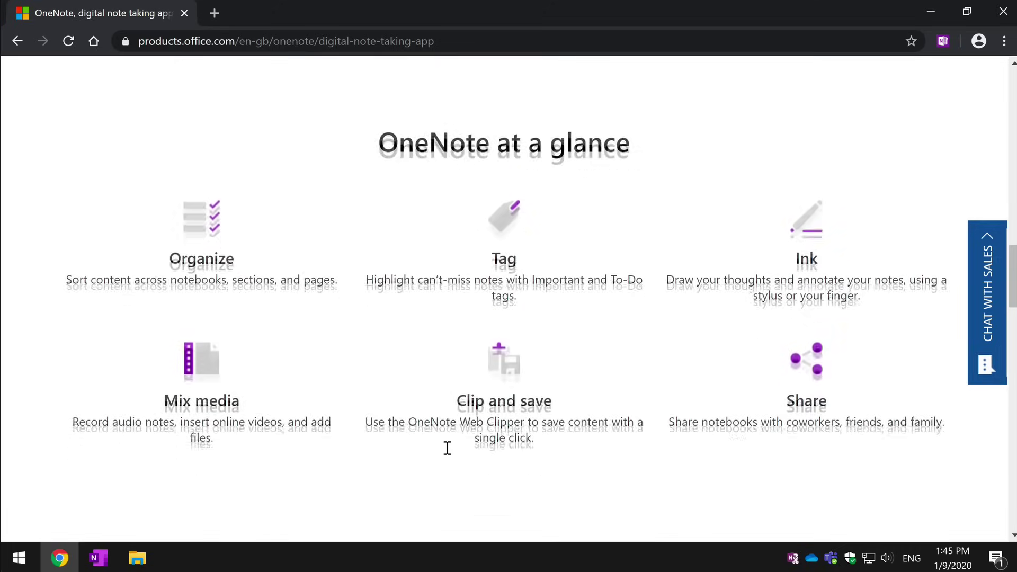
scroll(448, 448, down, 10)
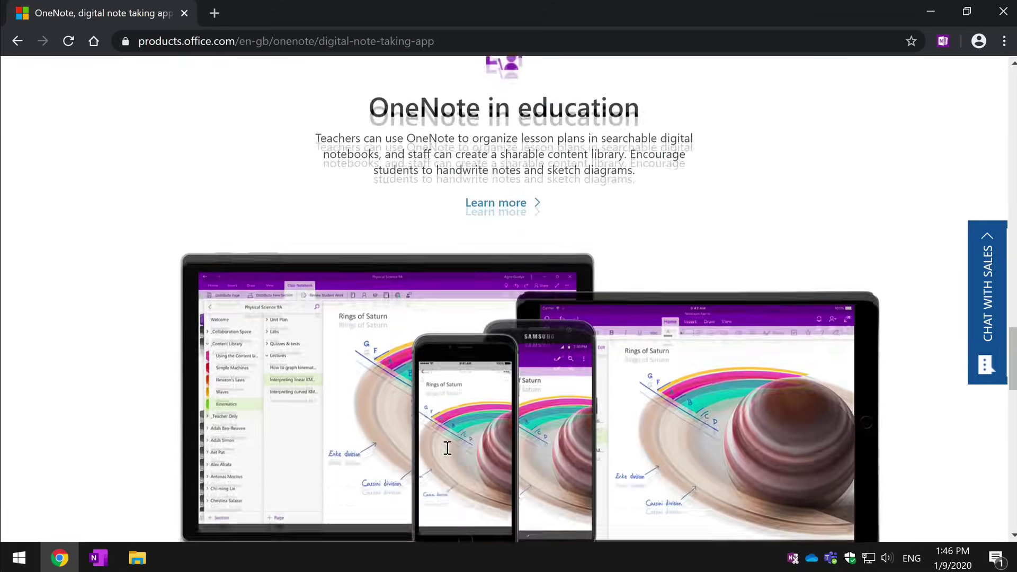
scroll(447, 448, down, 8)
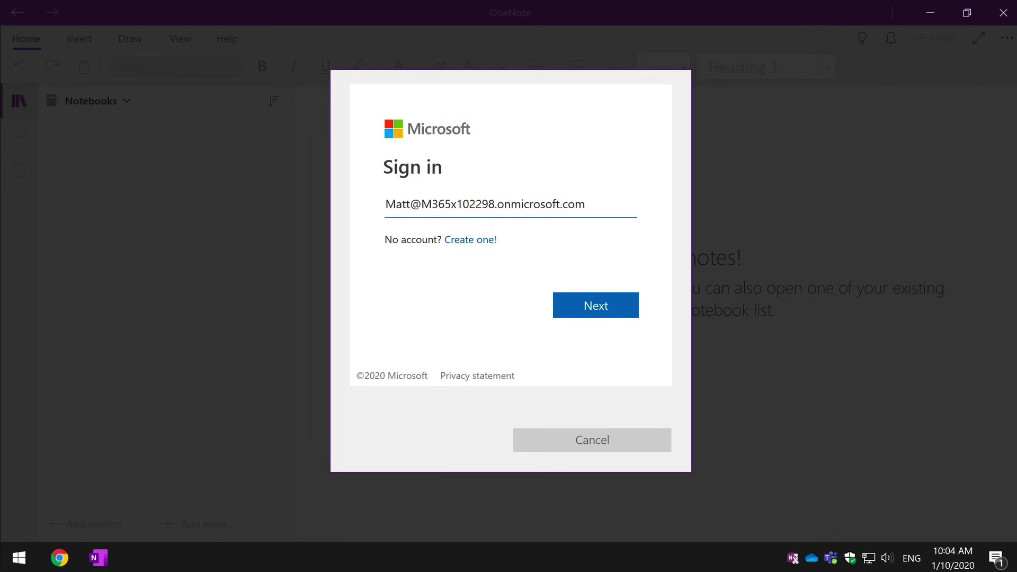
click(604, 309)
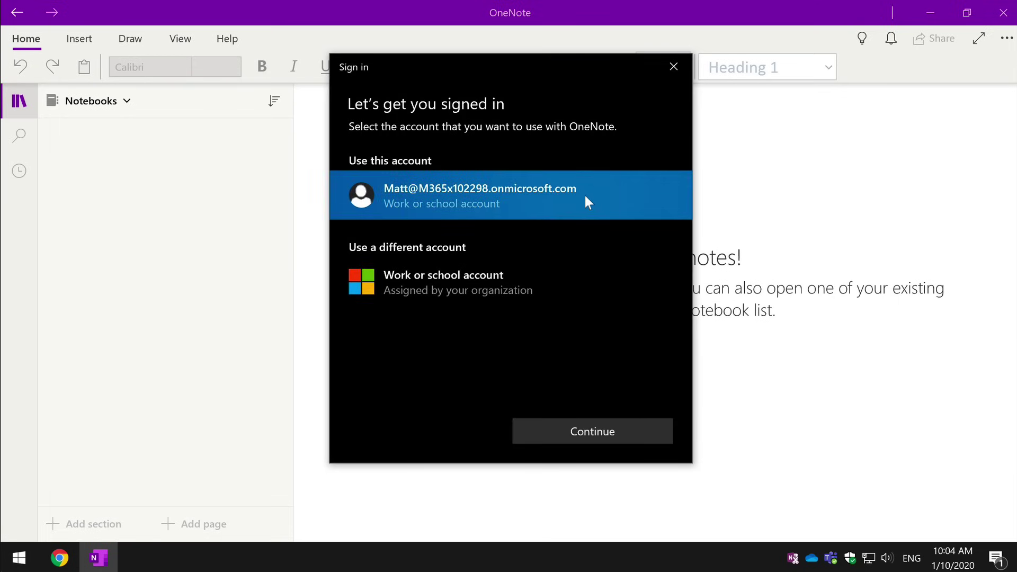
click(604, 432)
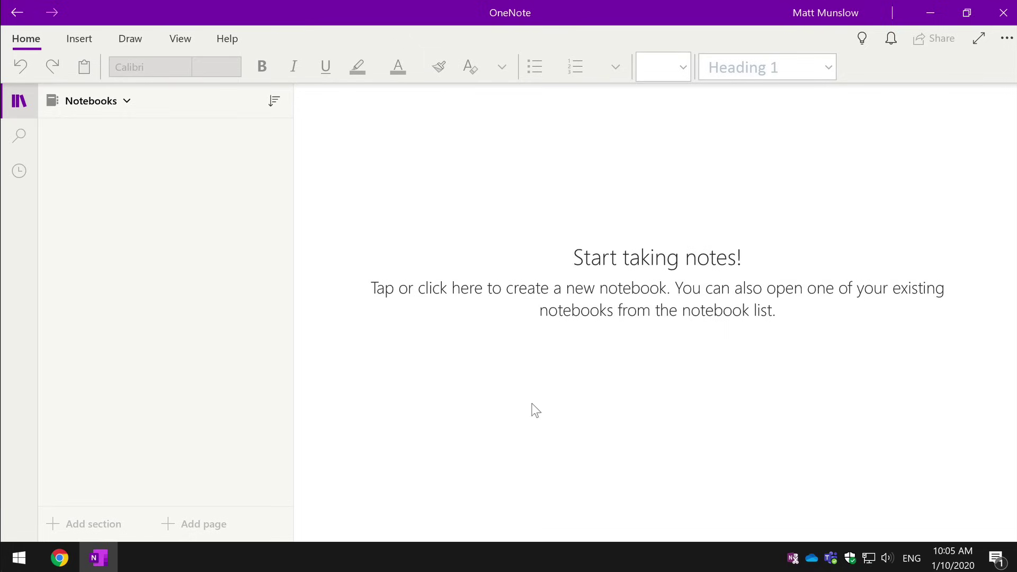
click(113, 108)
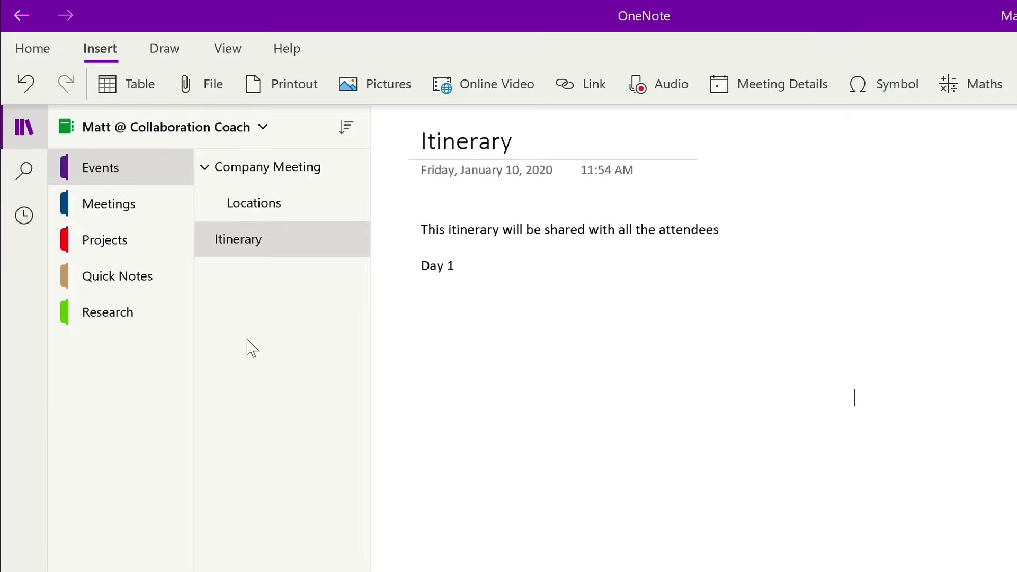
Step: Select the Research section from the notebook's section list; it has no pages yet
click(108, 312)
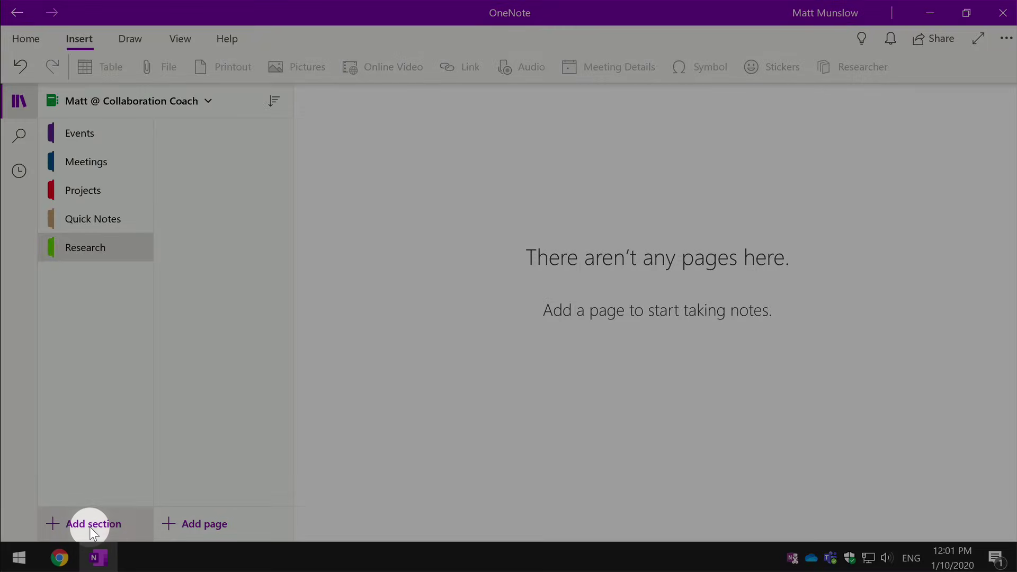
Step: Add a new section named Vacation to the notebook
click(90, 524)
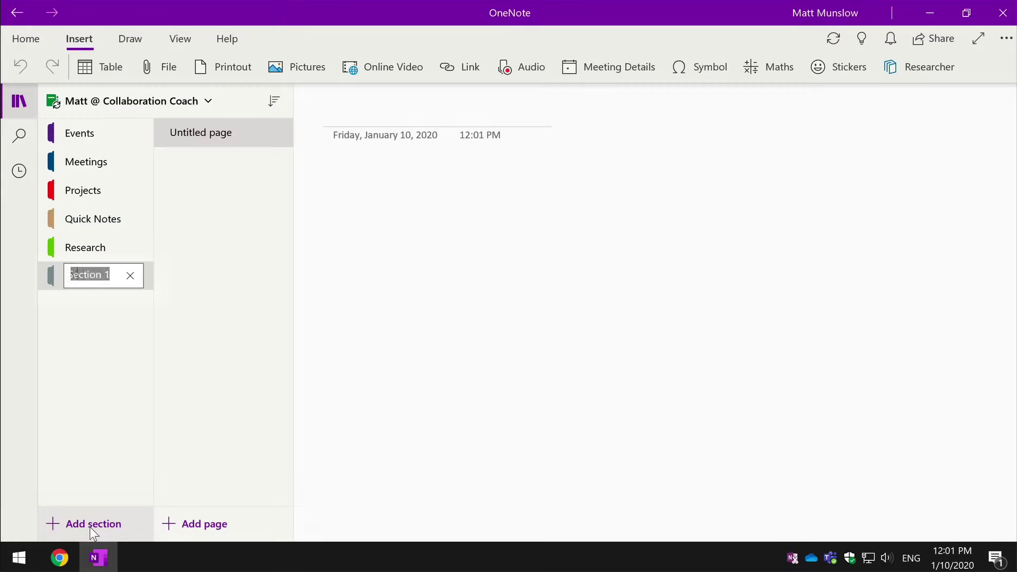
text(Vacation)
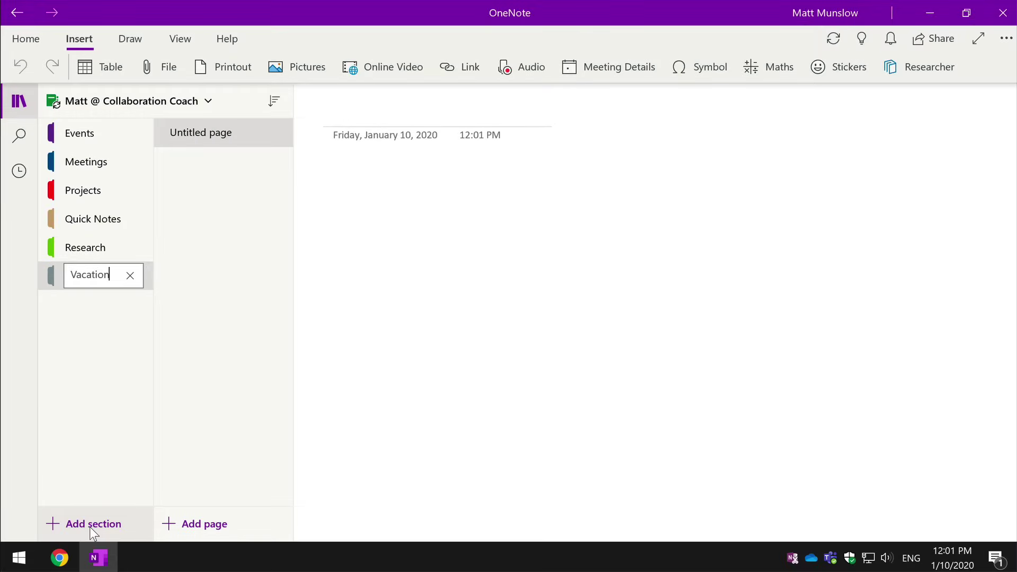
key(Return)
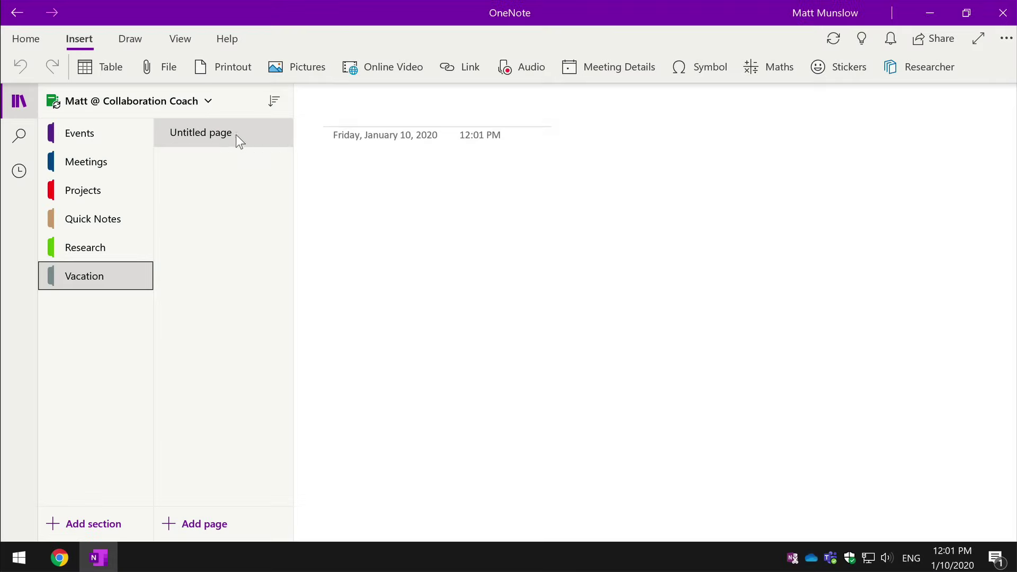
Step: Add a page titled Test to the Vacation section
click(195, 526)
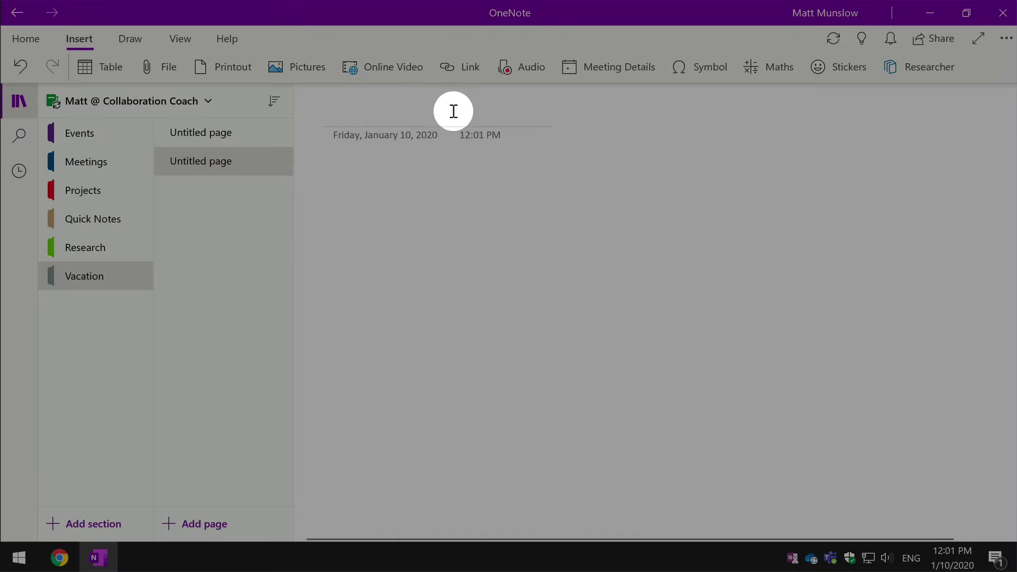
text(Test)
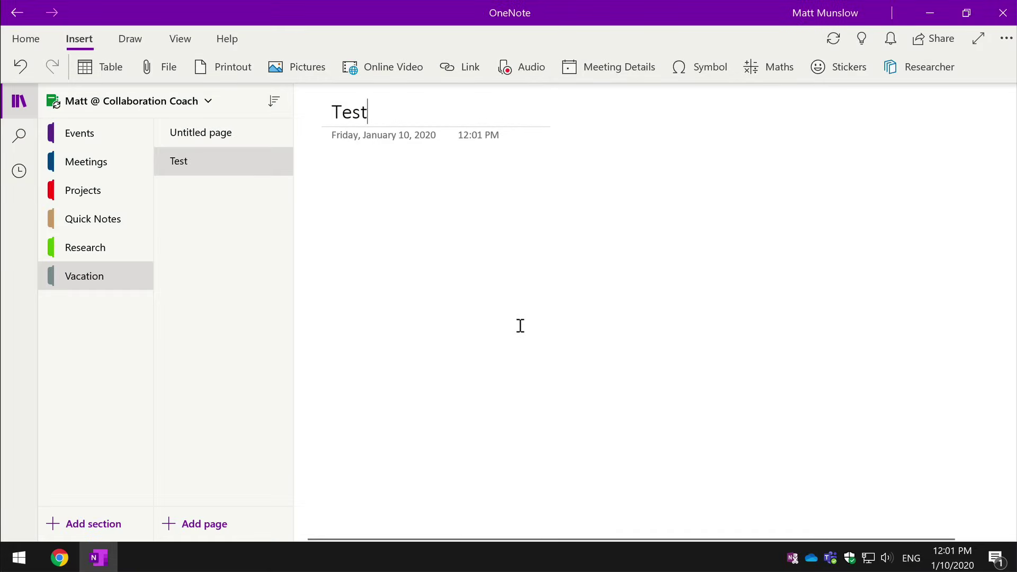
key(Return)
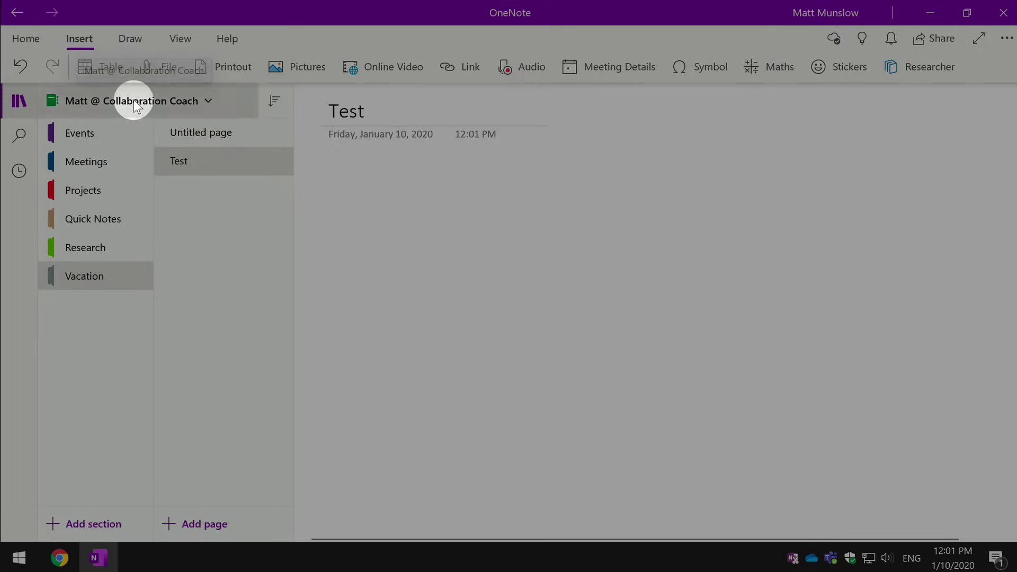
Step: Create a notebook named Personal, then switch back to the Collaboration Coach notebook
click(135, 102)
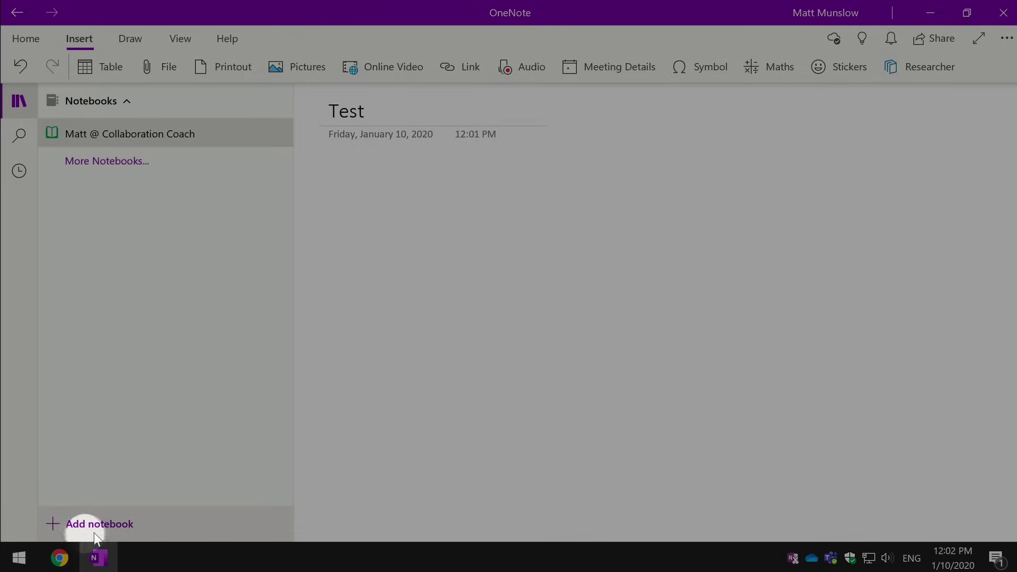
click(113, 525)
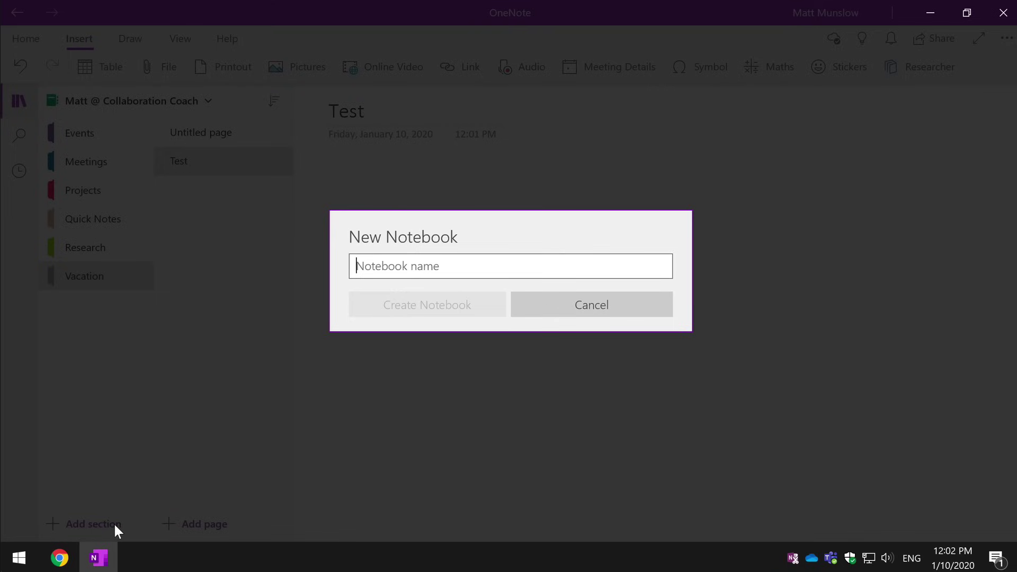
text(Personal)
click(430, 312)
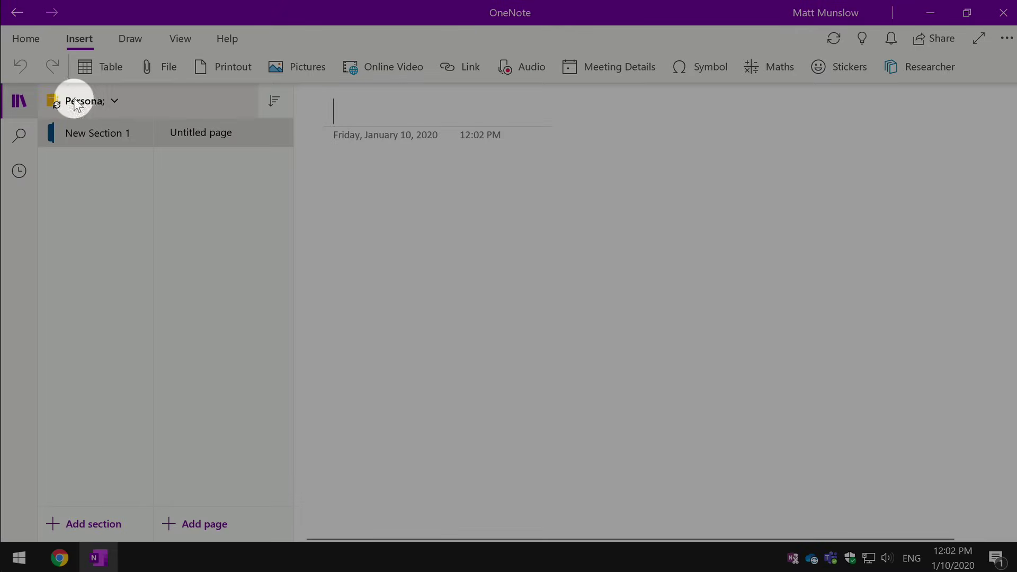
click(105, 104)
click(154, 135)
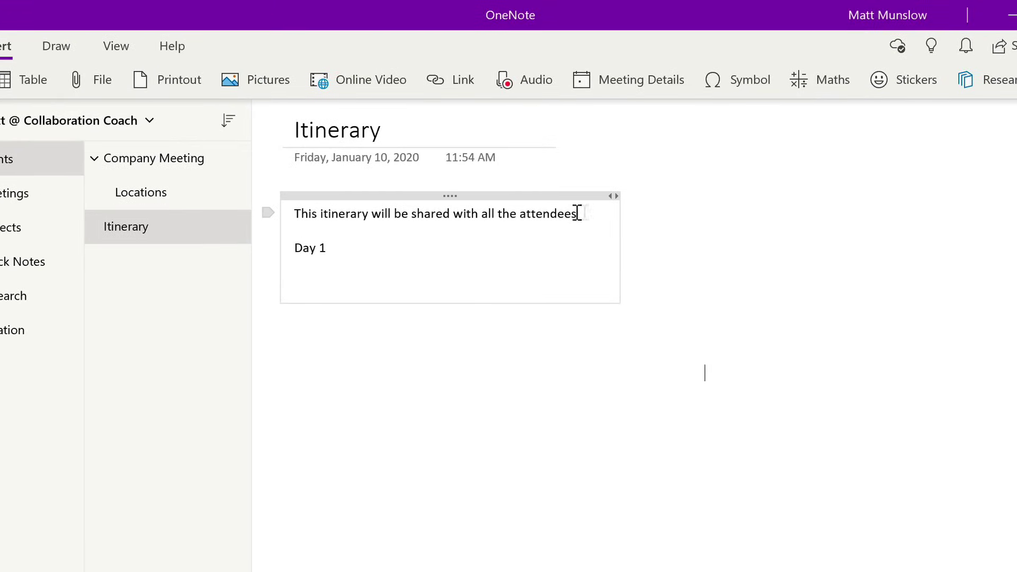
Step: Select the Itinerary page's first line about sharing with attendees, closing the More menu unused
drag(578, 213, 288, 209)
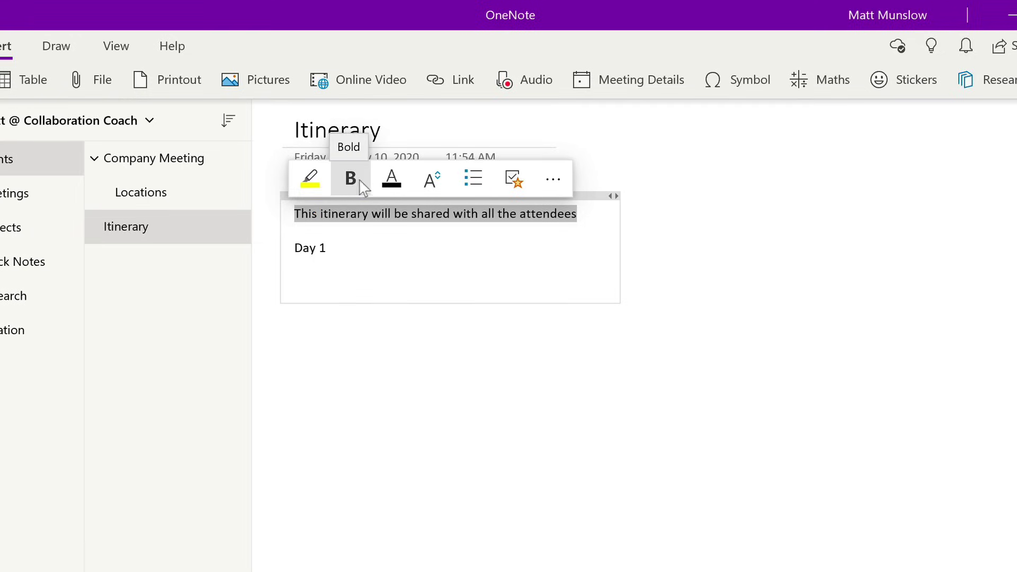
click(573, 188)
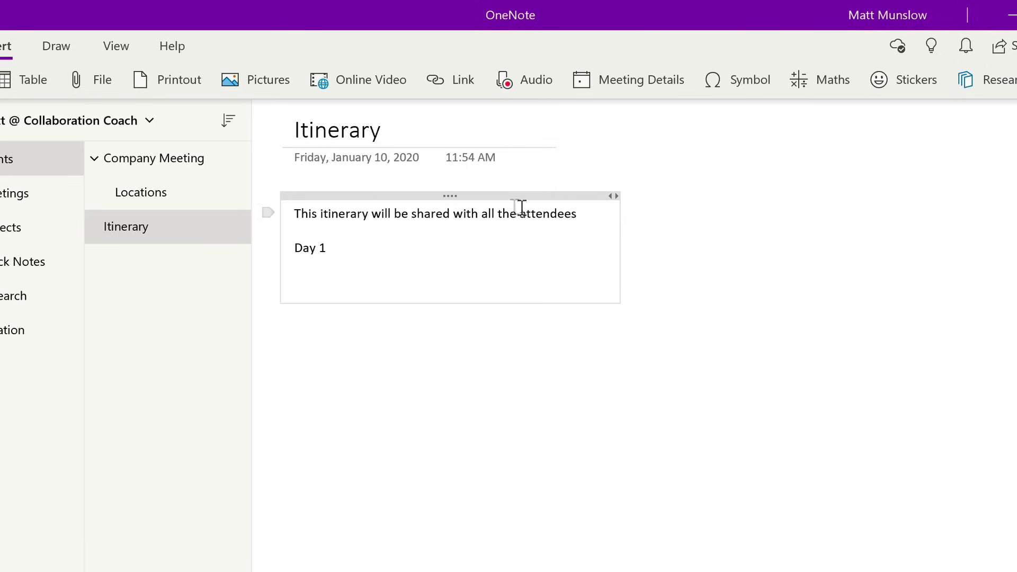
drag(579, 215, 252, 222)
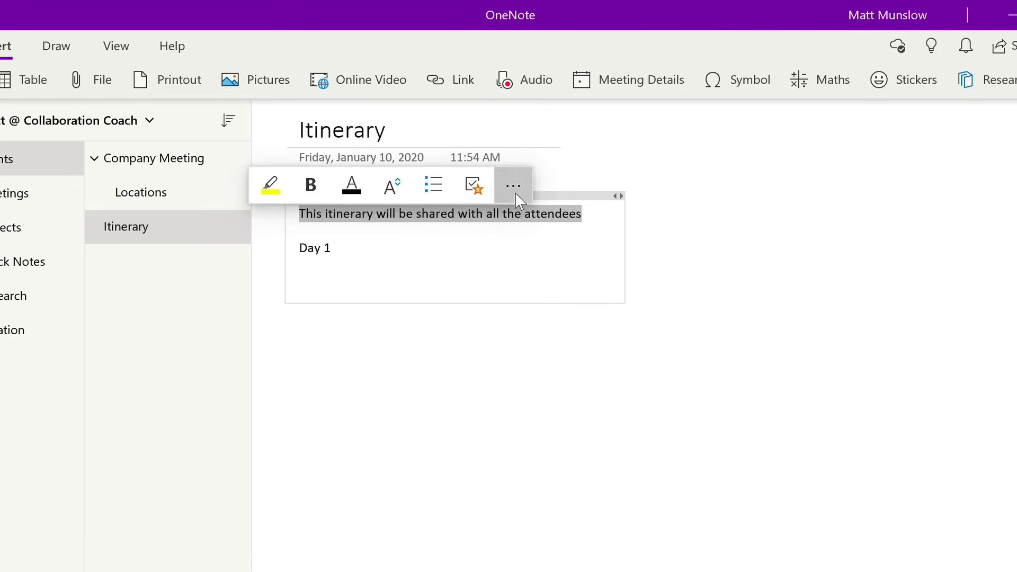
click(517, 200)
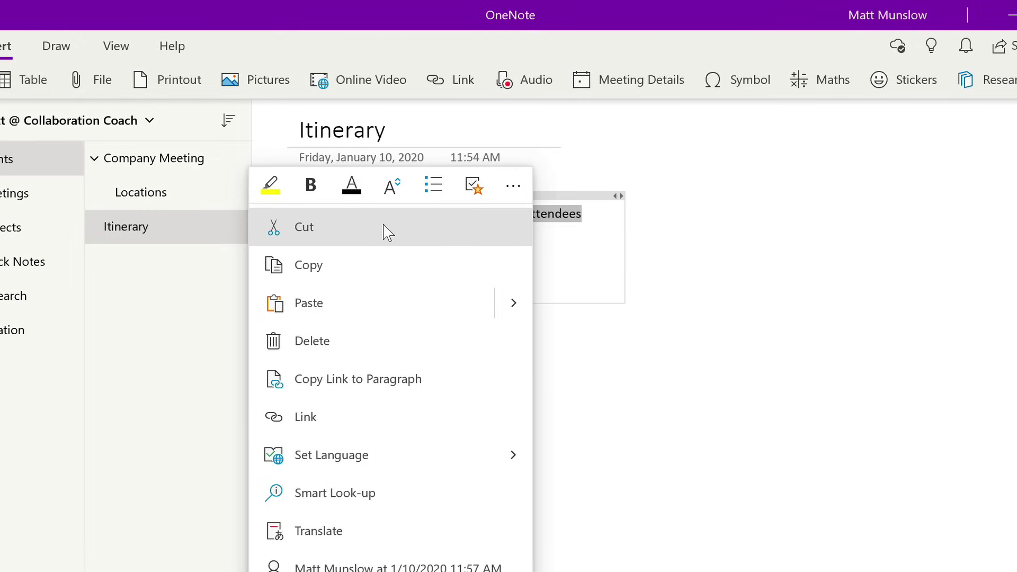
click(592, 217)
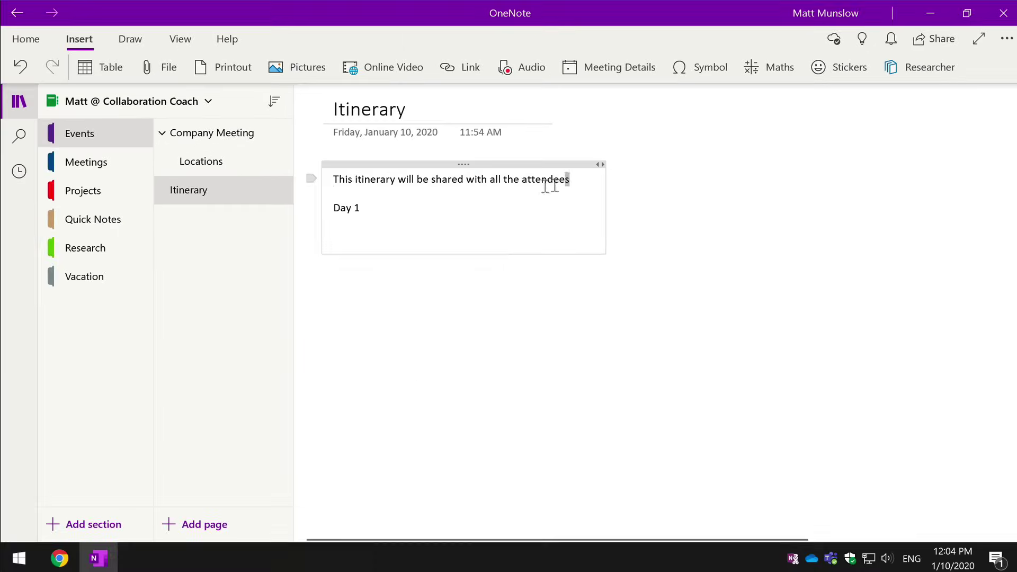
drag(569, 180, 335, 182)
Step: Apply the Heading 5 style to the attendee-sharing first line
click(26, 39)
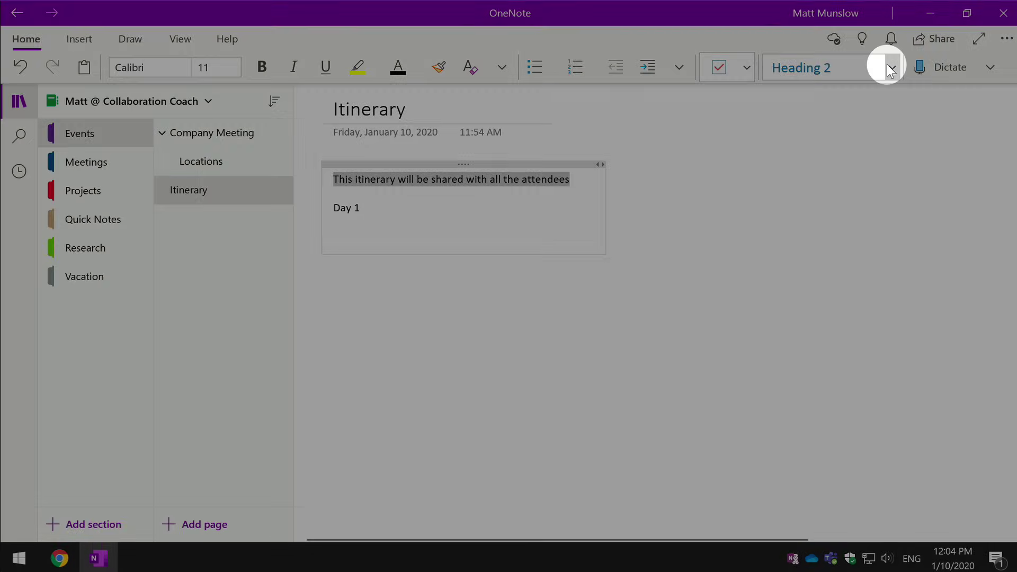
click(891, 67)
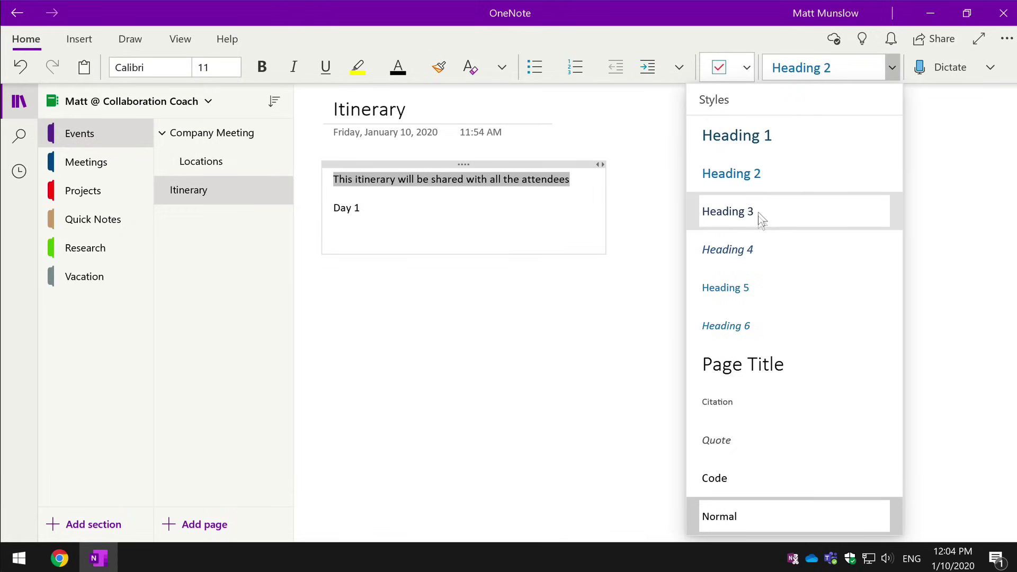
click(749, 290)
Step: Format the Day 1 line as Heading 1
click(371, 211)
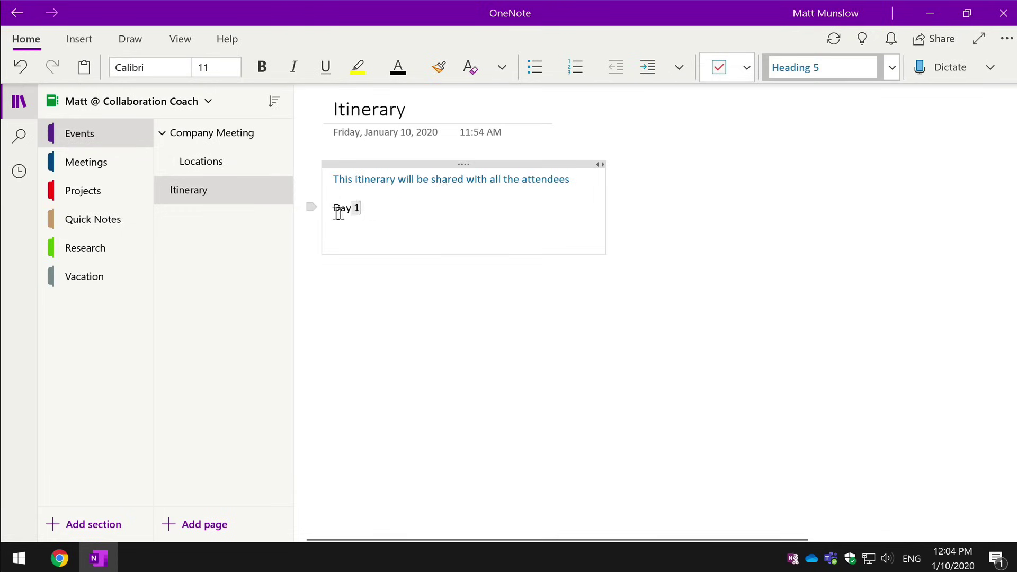
drag(337, 211, 361, 210)
click(892, 68)
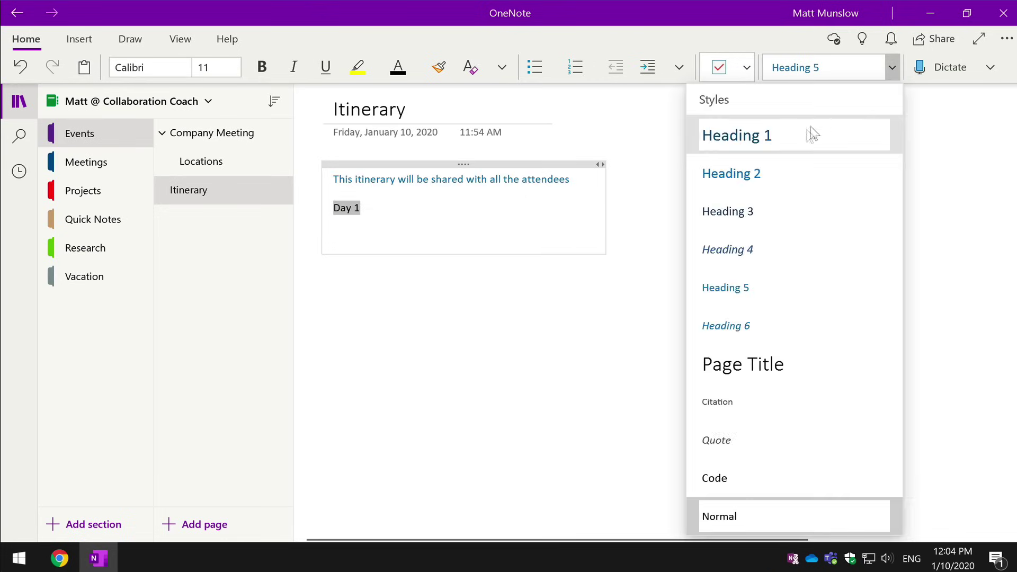
click(810, 135)
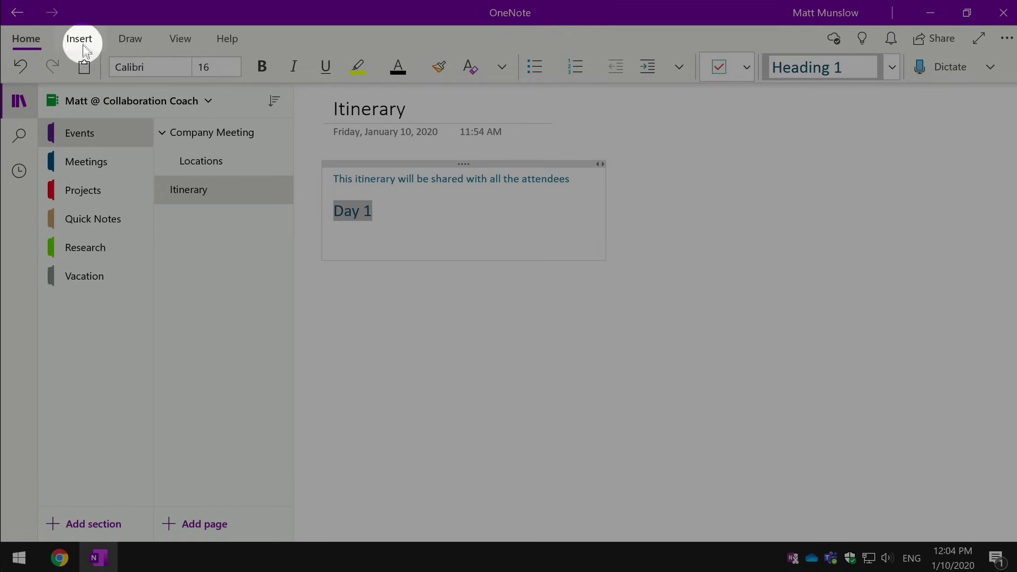
Step: Insert a 3x3 table around Day 1 with rows 09:00 Meet and 10:00 Travel
click(81, 46)
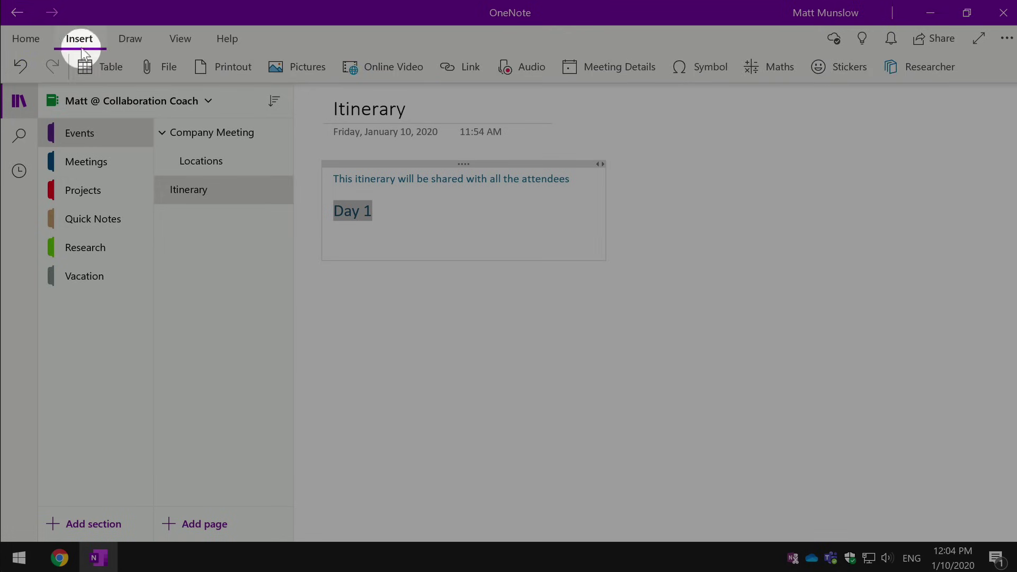
click(100, 66)
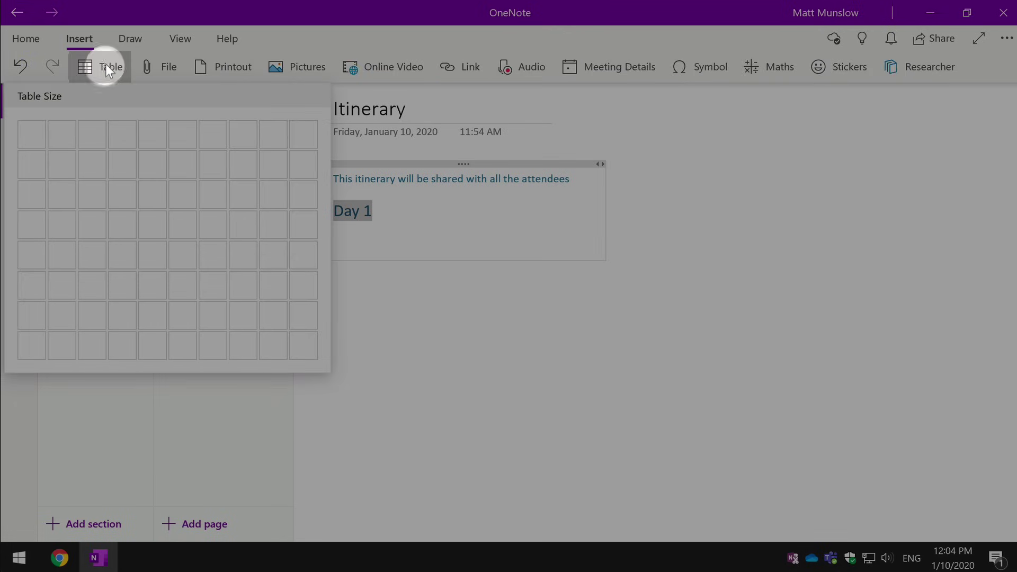
click(88, 197)
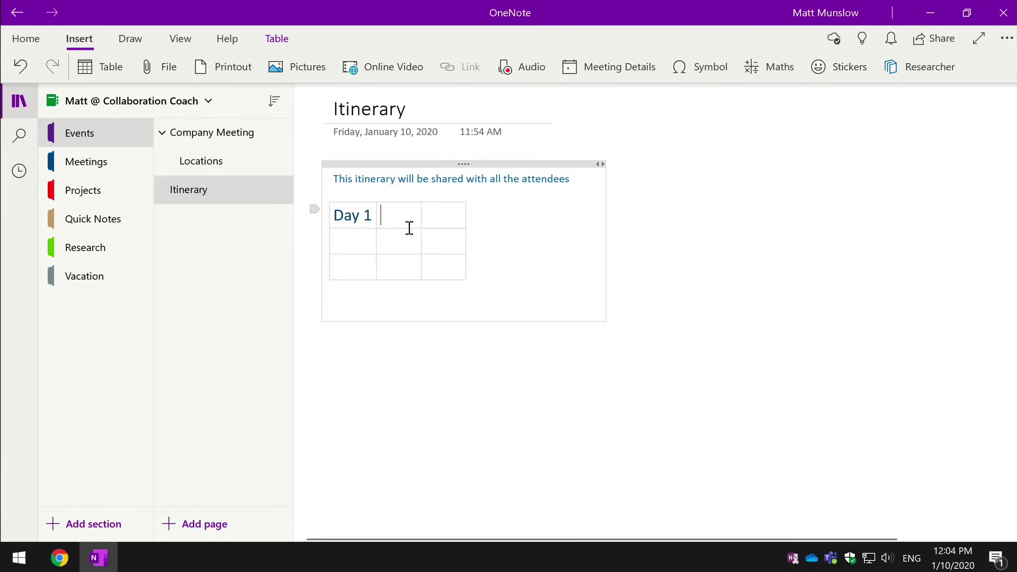
click(342, 249)
text(09:00)
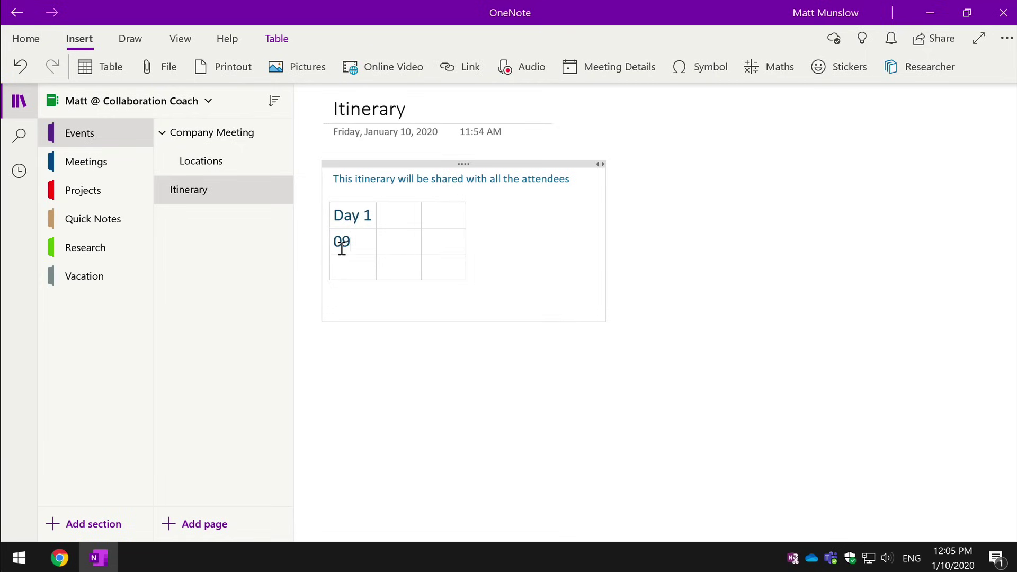
key(Tab)
text(Meet)
text(10:00)
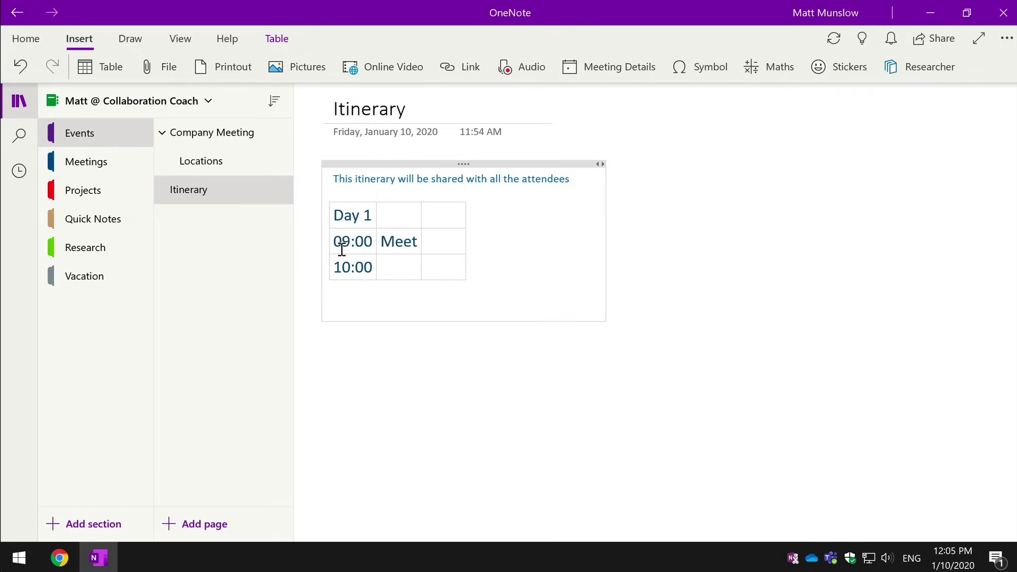
text(Travel)
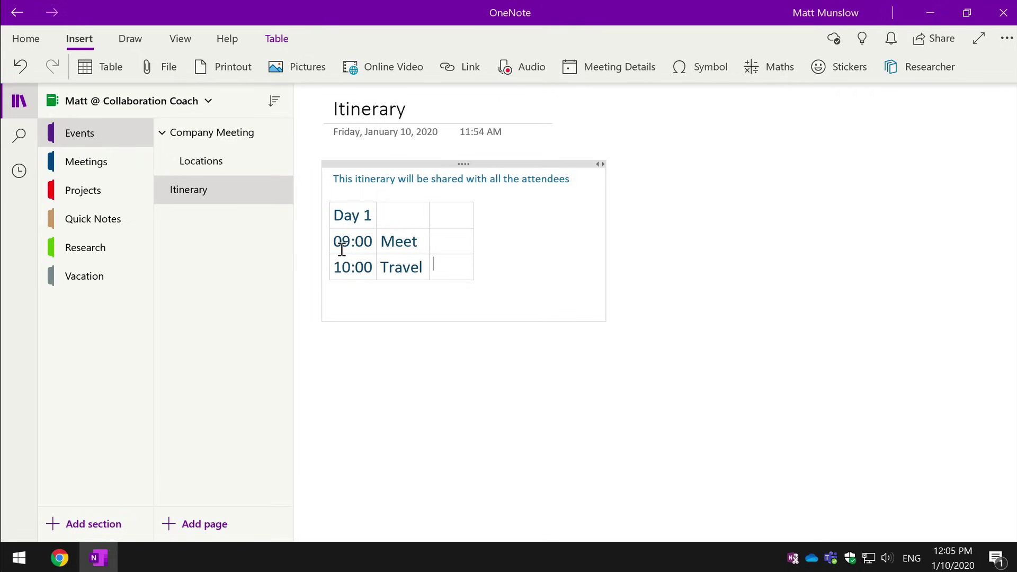
click(335, 313)
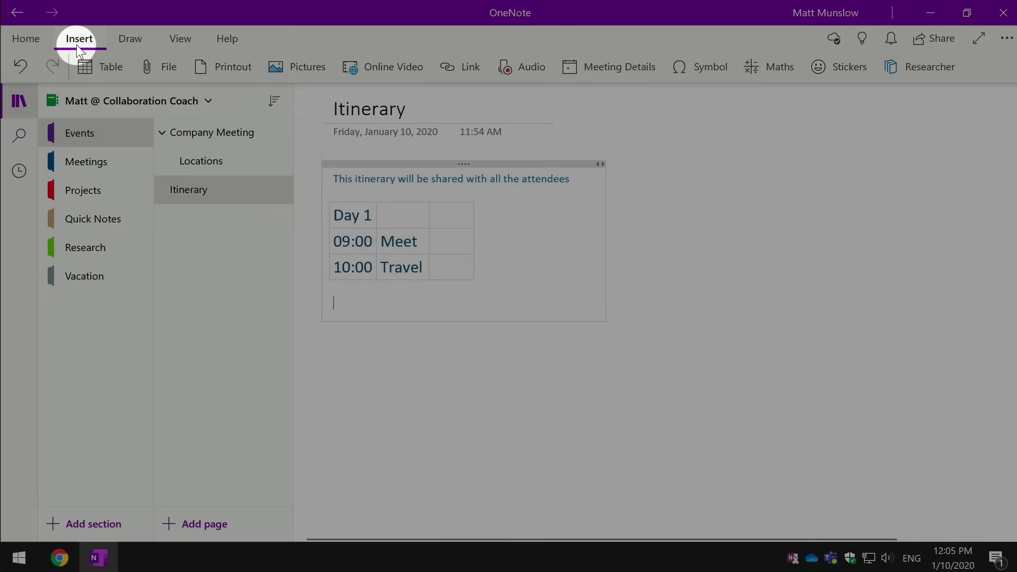
Step: Search online pictures for 'hotel' and insert a hotel photo below the table
click(297, 62)
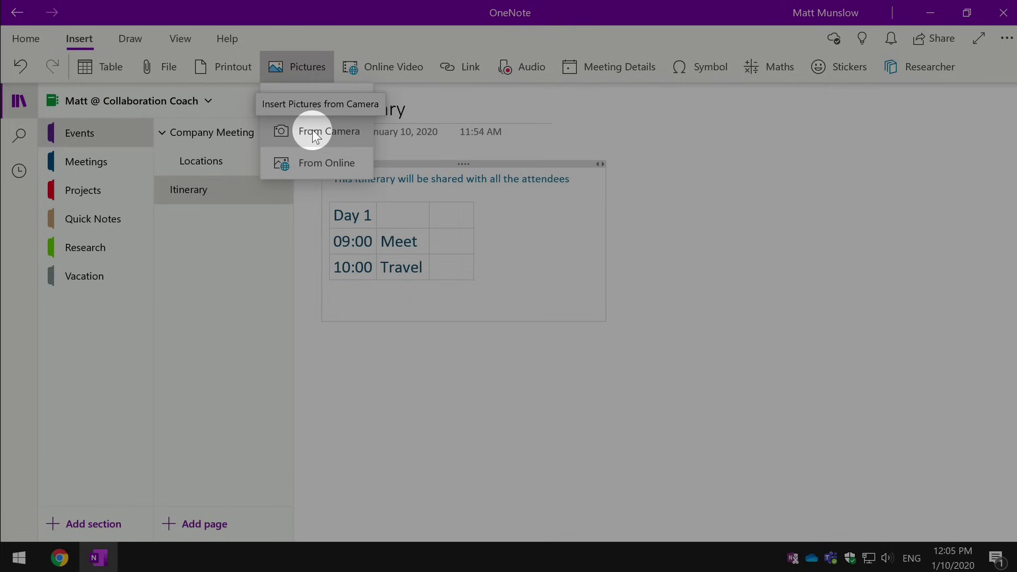
click(311, 159)
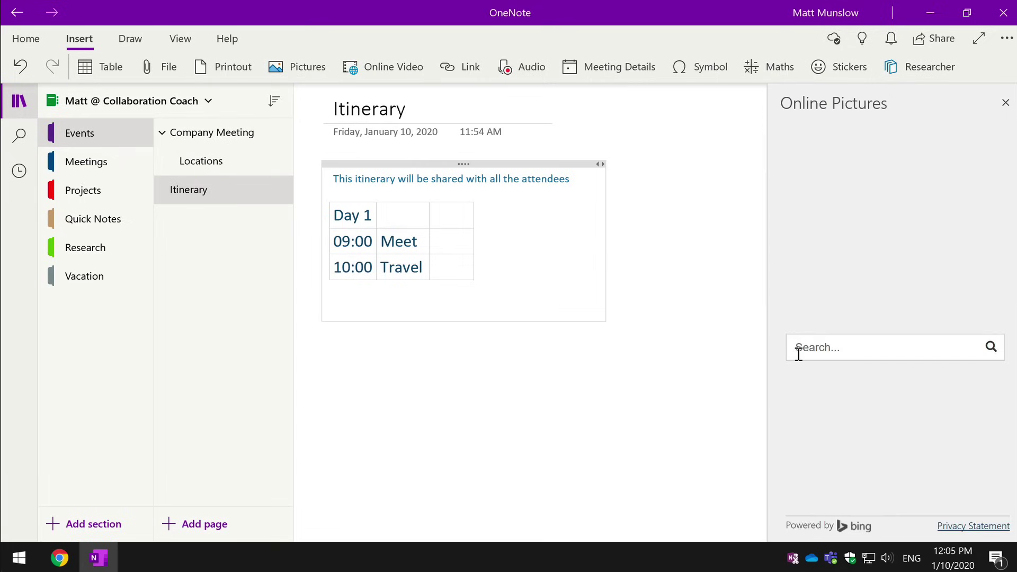
text(hotel)
key(Return)
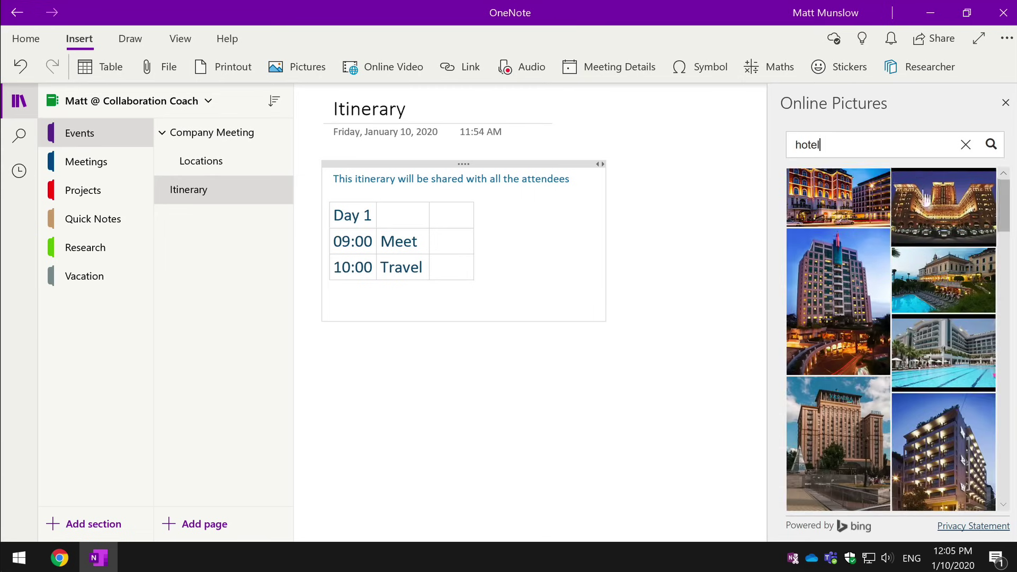
click(959, 214)
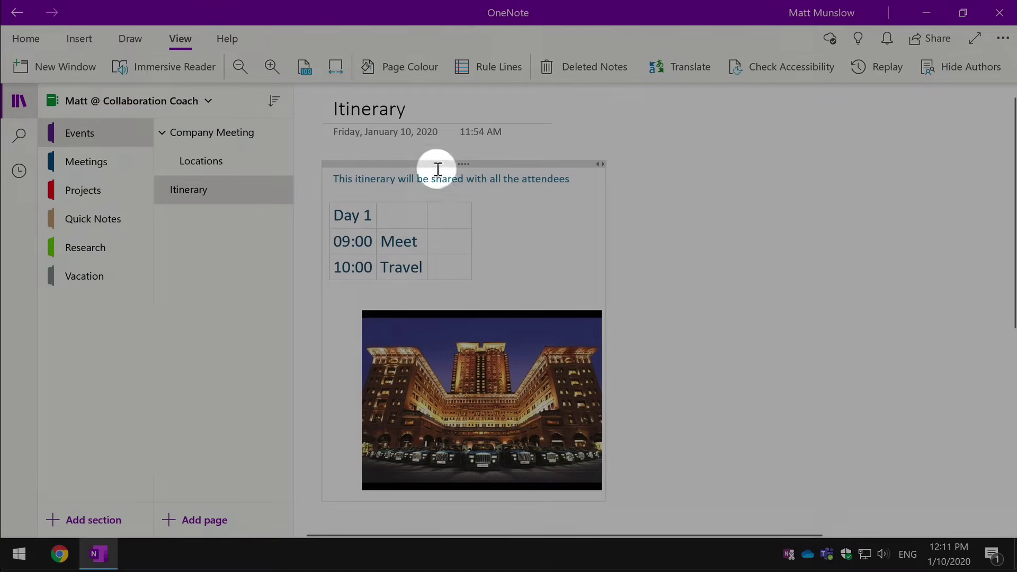
Step: Drag the note with the table and hotel photo to the page's right side
drag(438, 166, 741, 131)
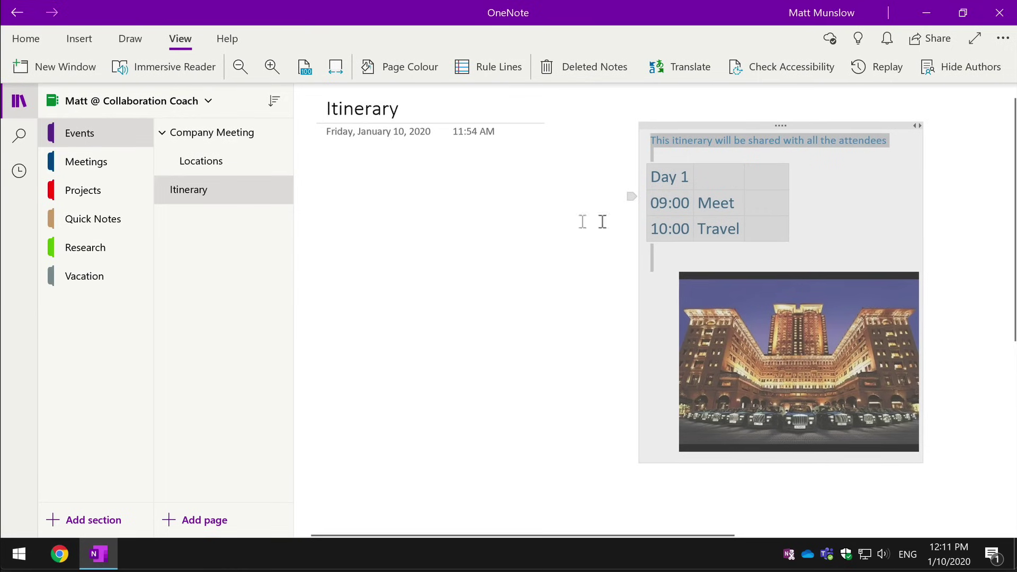
click(332, 205)
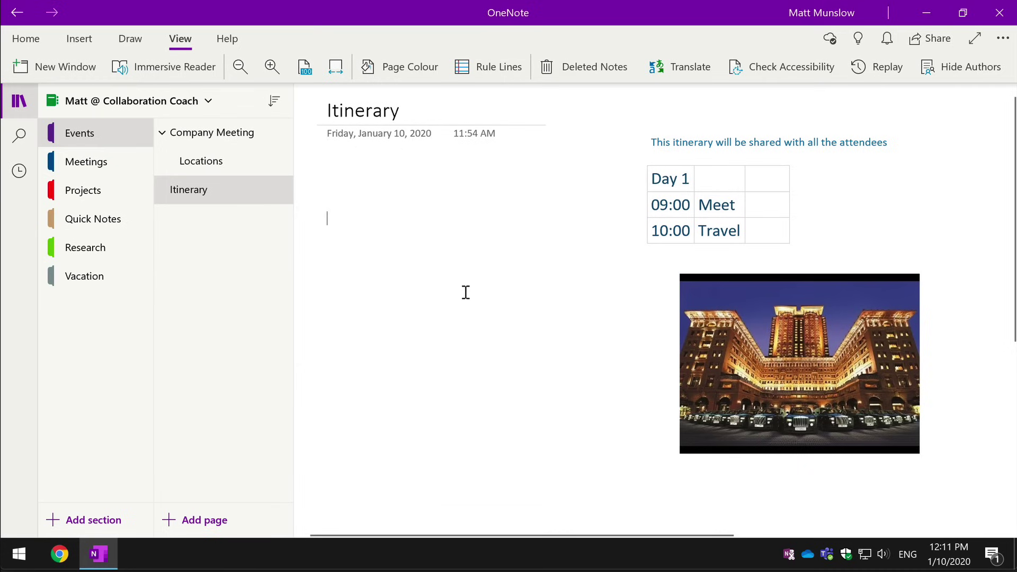
scroll(464, 293, left, 1)
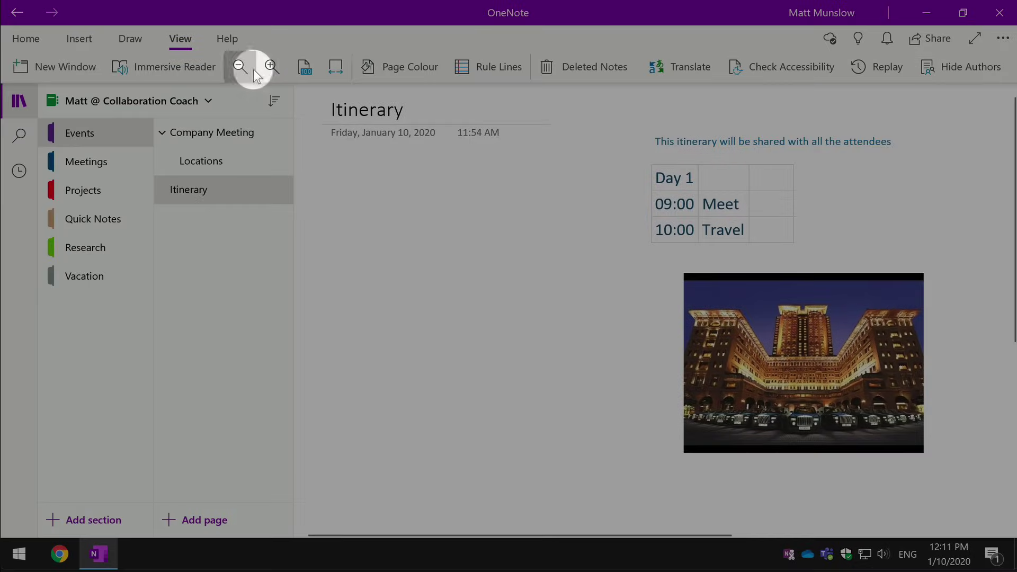
Step: Zoom out, drag the table-and-photo note to the far right edge, then zoom back in
click(242, 67)
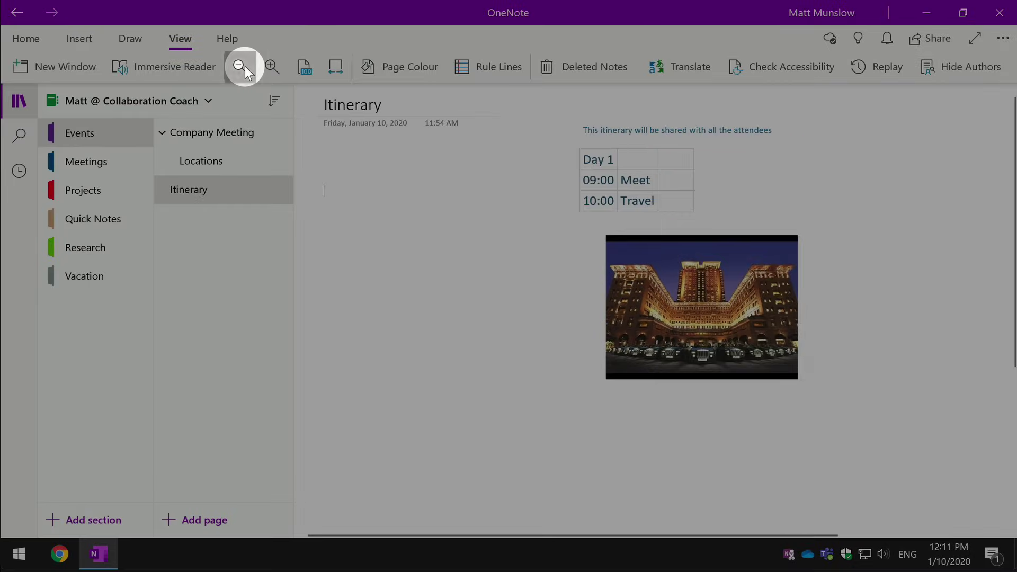
click(244, 66)
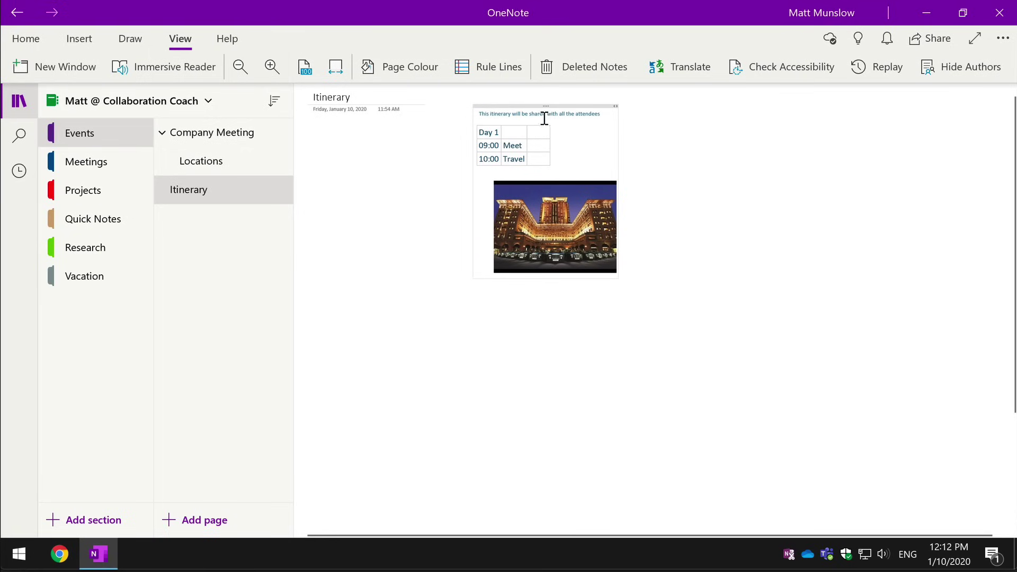
drag(547, 105, 906, 161)
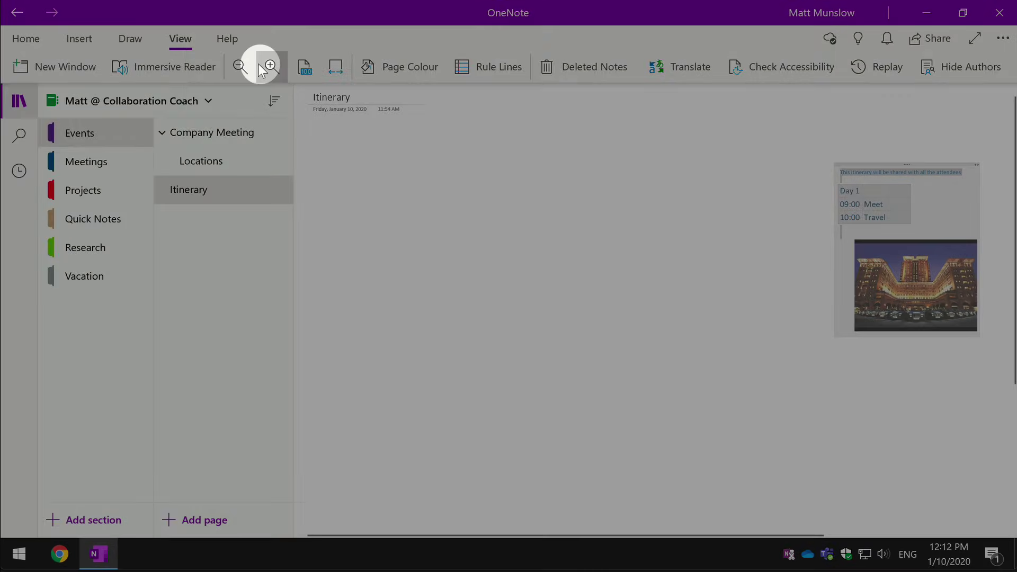
click(261, 68)
click(263, 69)
click(264, 70)
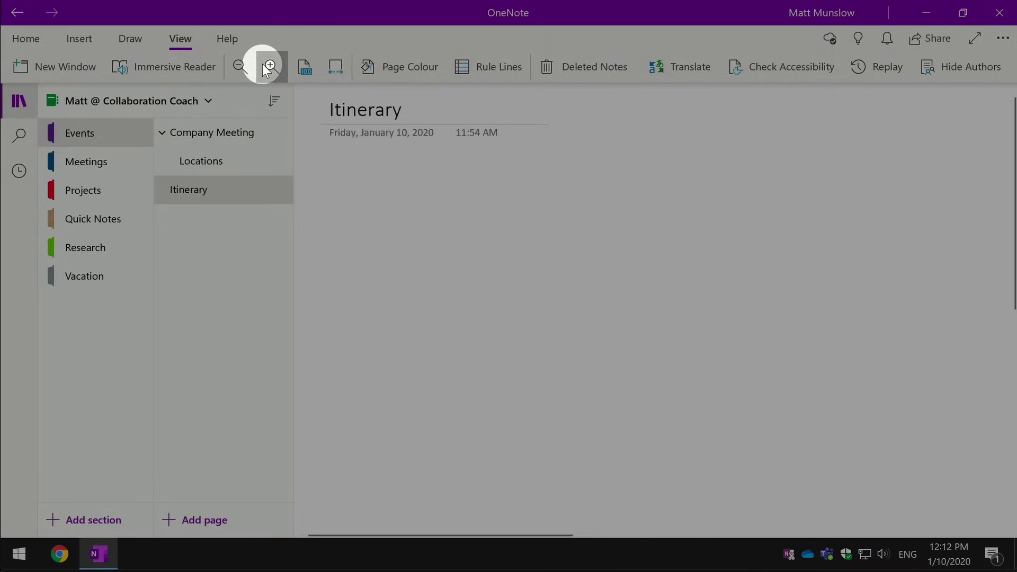
click(264, 69)
click(244, 66)
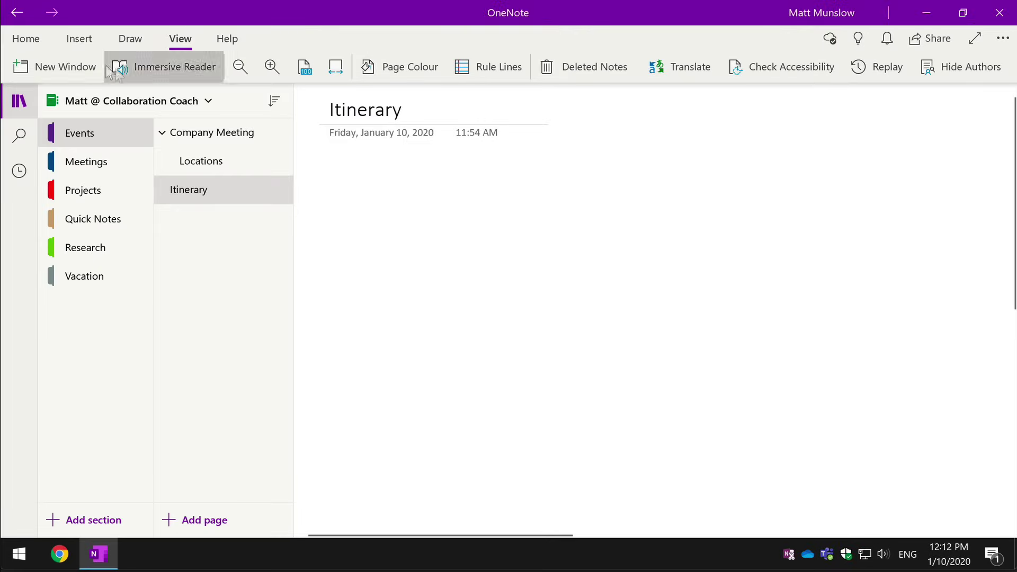
Step: Embed the YouTube video '4 Outlook Tips for a Tidy Inbox' at the page's top-left and load its player
click(79, 39)
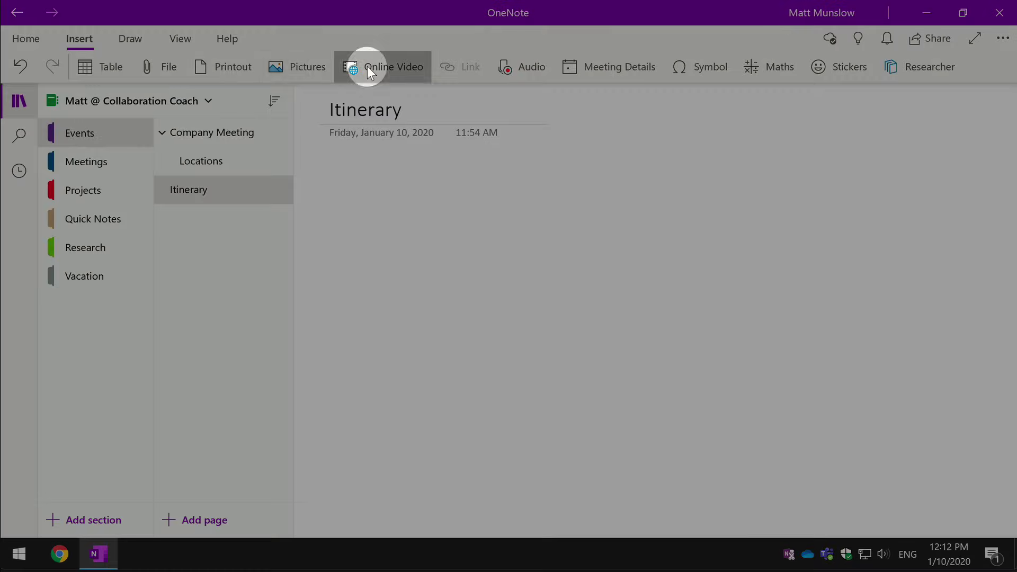
click(367, 66)
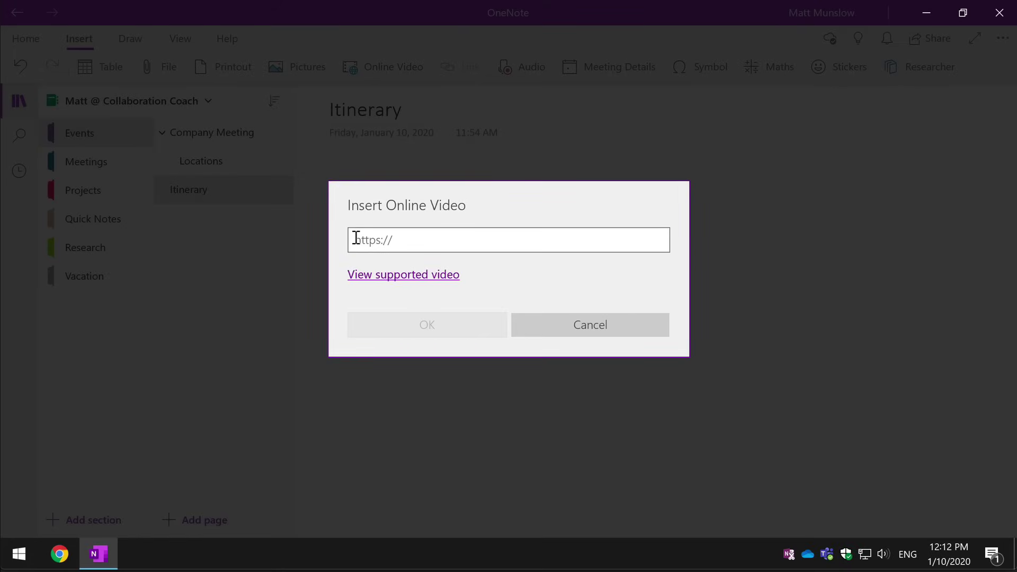
text(https://youtu.be/o4j3-CcDRzl)
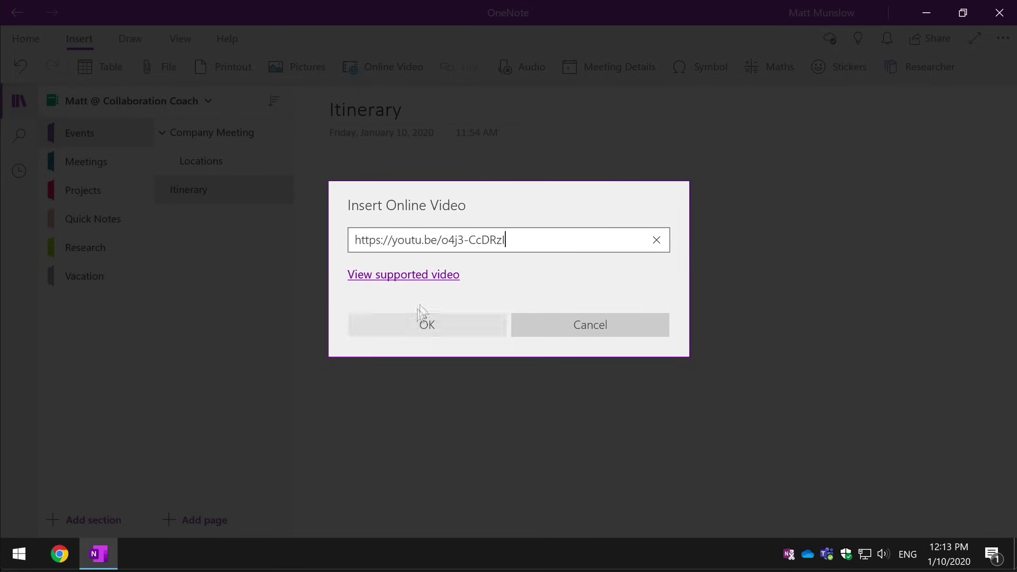
click(472, 328)
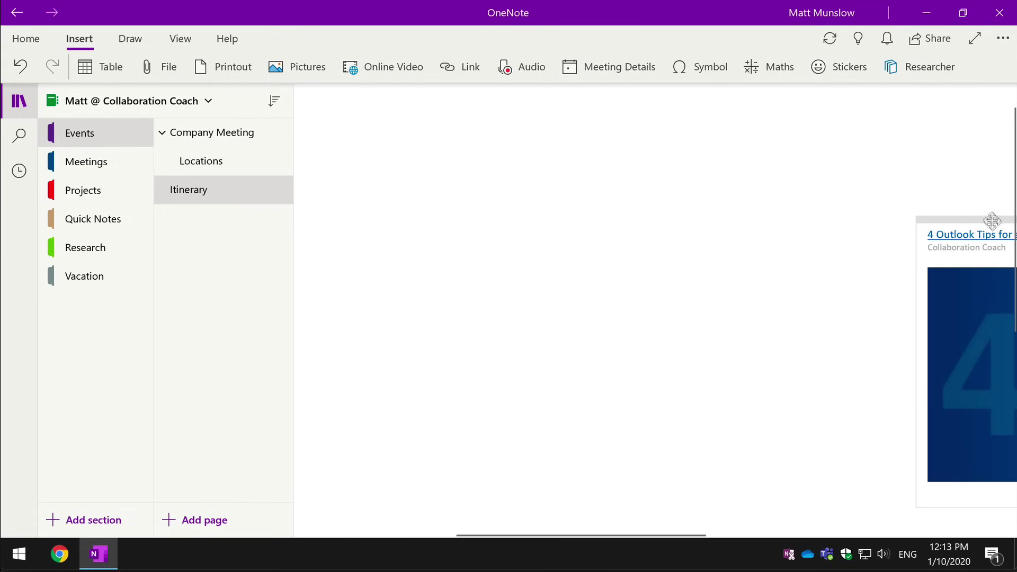
drag(989, 217, 447, 143)
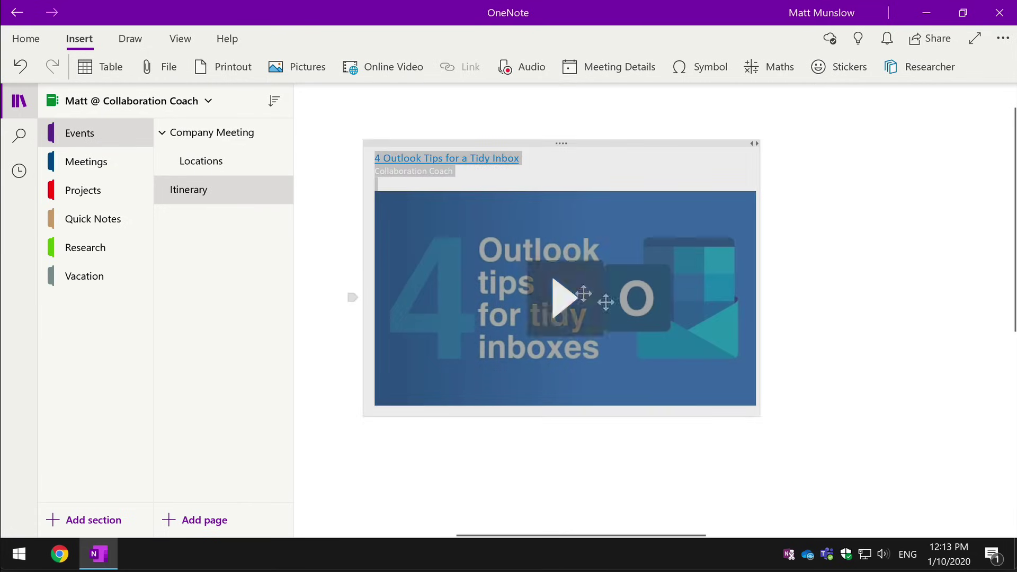
click(444, 175)
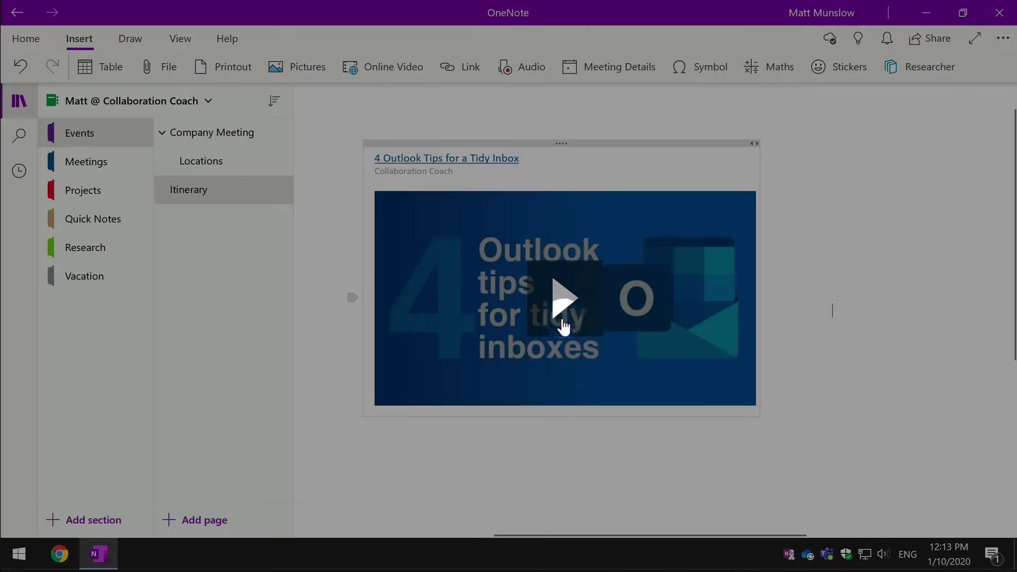
click(564, 305)
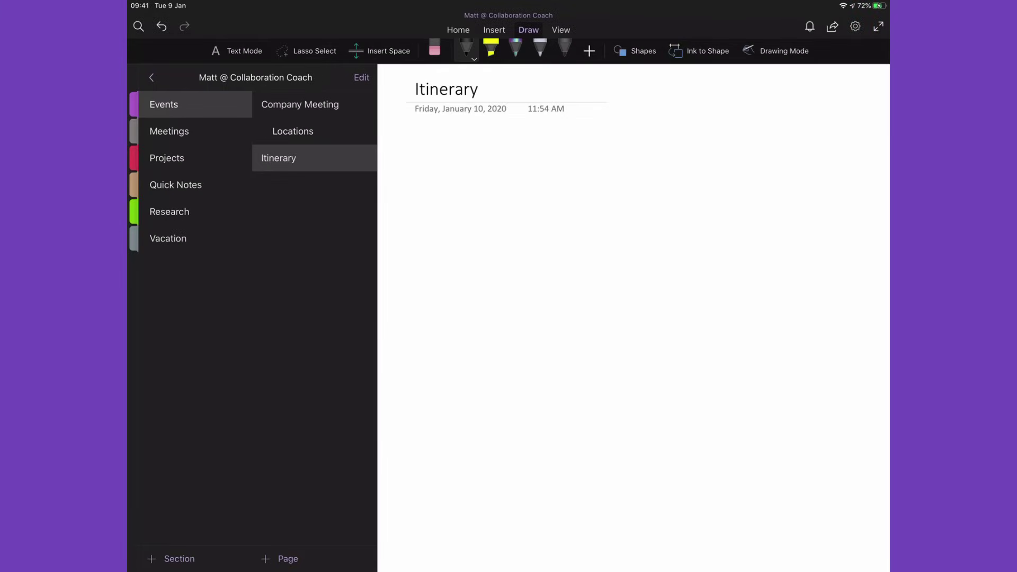
Step: Draw a black freehand wavy line on the Itinerary page and show the pen's colour choices
mouse_move(773, 263)
mouse_down()
mouse_move(667, 180)
mouse_move(556, 323)
mouse_move(470, 392)
mouse_up()
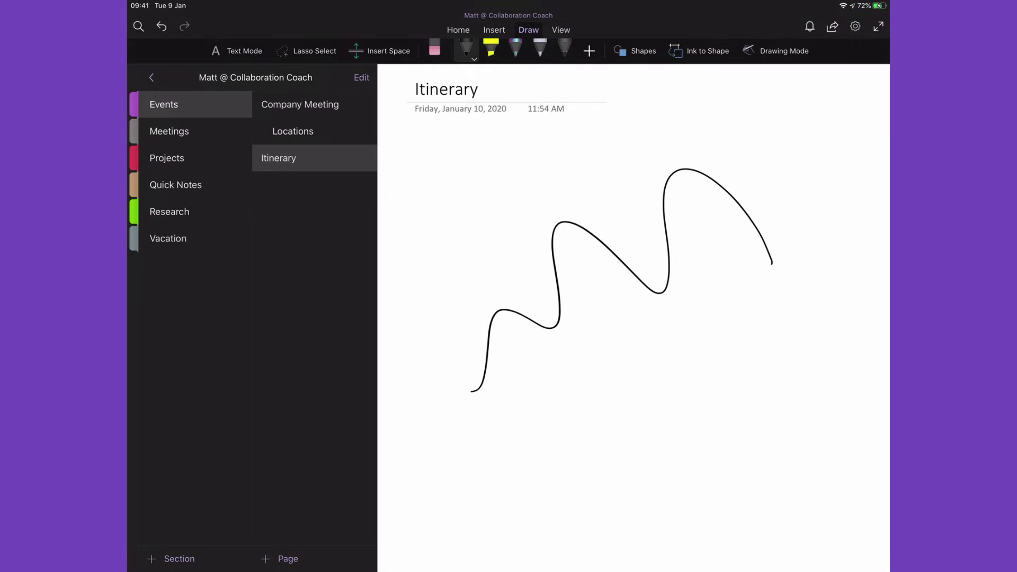
click(467, 50)
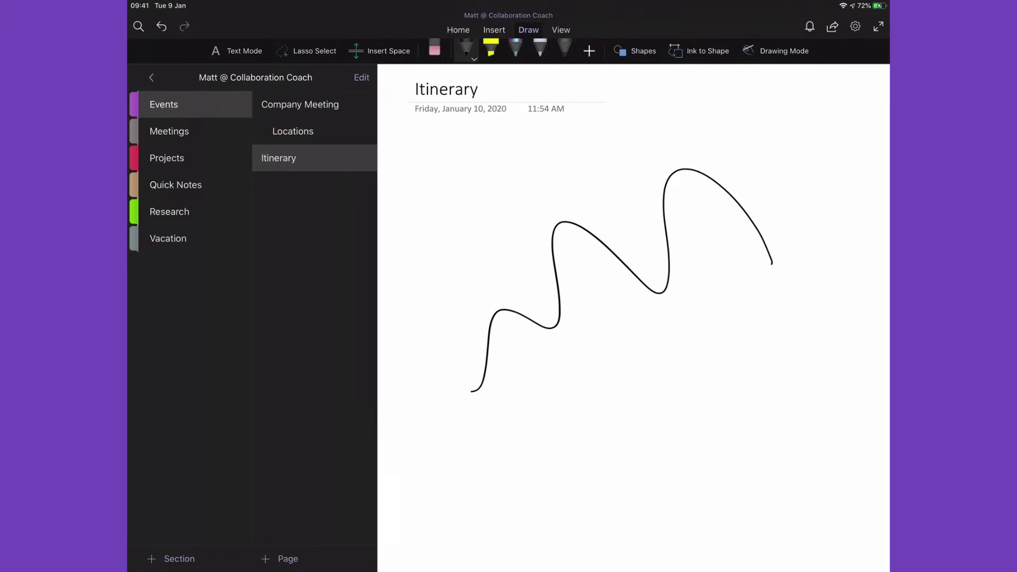
Step: Switch the Itinerary page's paper style to ruled lines with a red margin
click(565, 30)
click(722, 50)
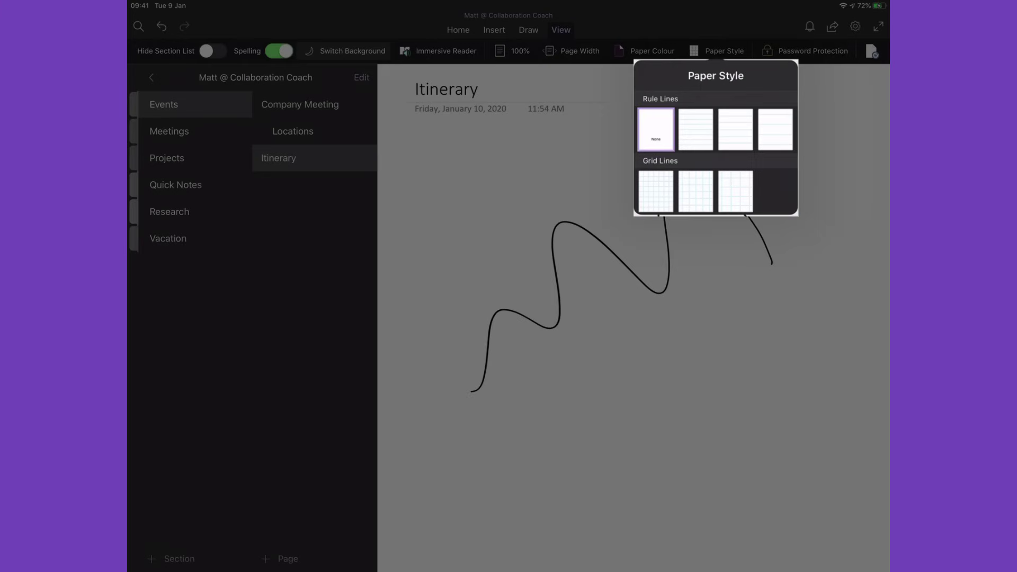
click(774, 129)
scroll(633, 318, up, 2)
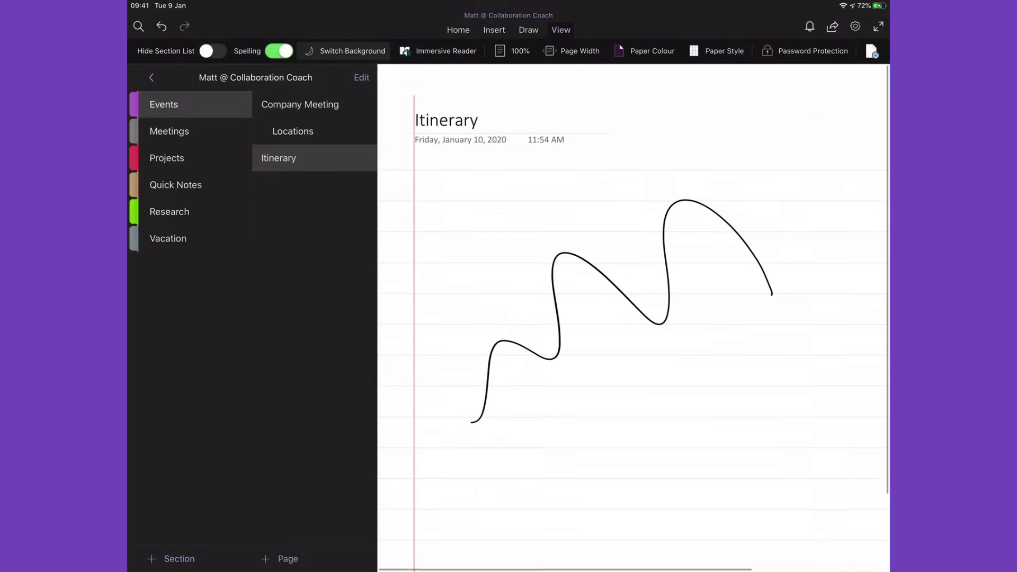
click(529, 29)
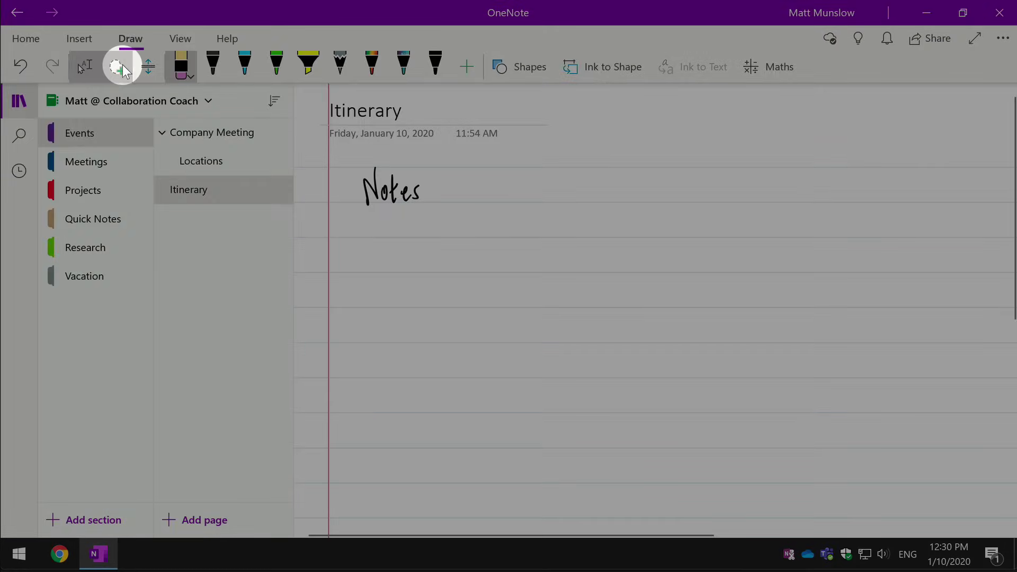
Step: Lasso the handwritten word 'Notes' and convert it to typed text
click(117, 66)
mouse_move(357, 155)
mouse_down()
mouse_move(454, 261)
mouse_move(319, 186)
mouse_move(350, 144)
mouse_move(354, 153)
mouse_up()
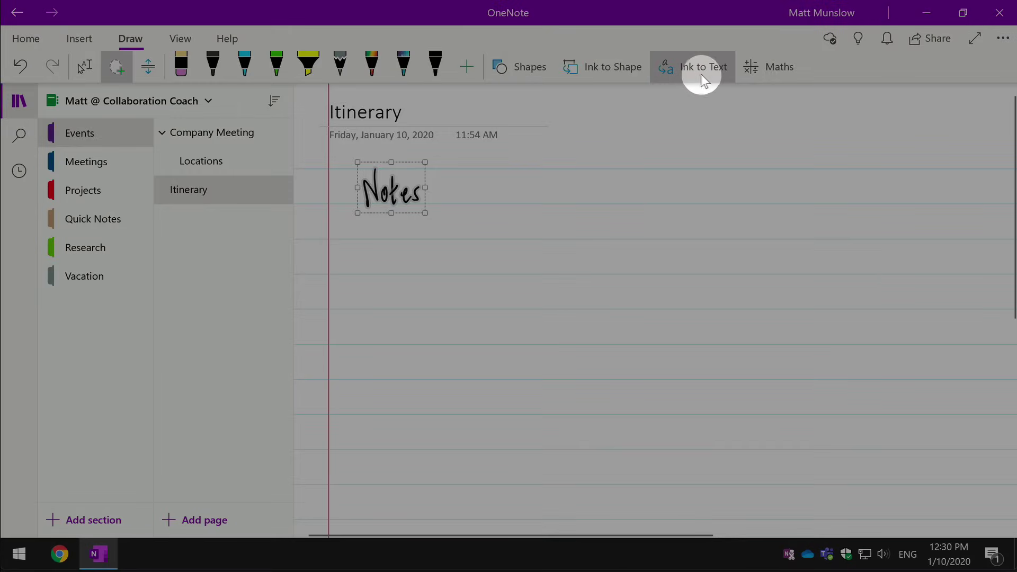
click(702, 75)
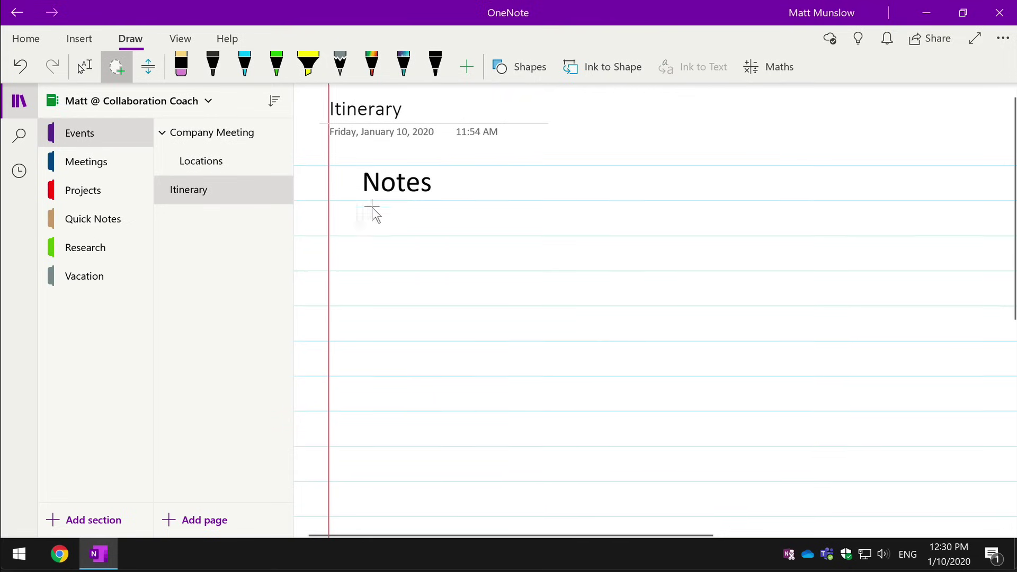
Step: Draw a rectangle below the Notes heading and a parallelogram to its right
click(505, 121)
click(535, 67)
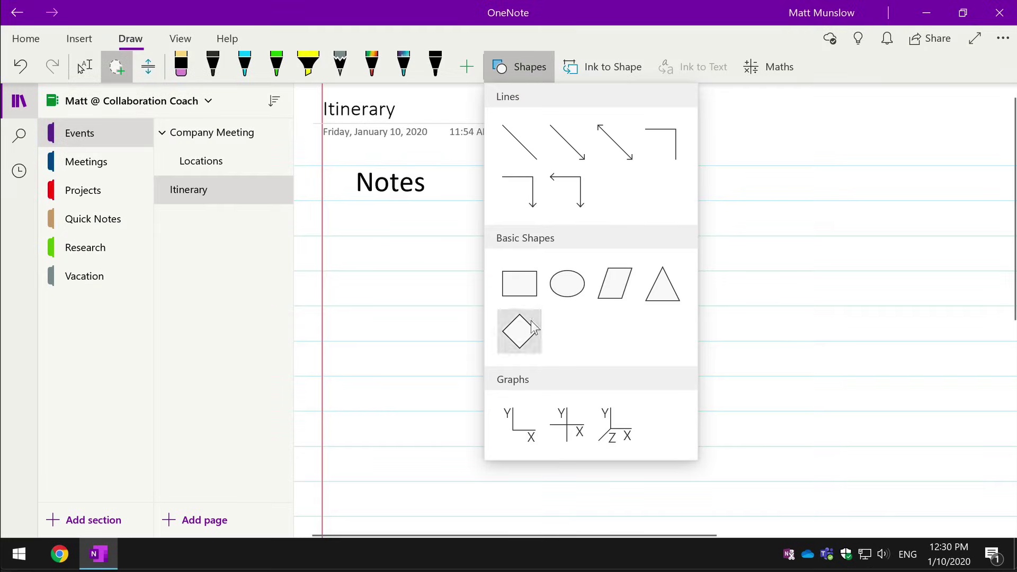
click(529, 286)
drag(350, 250, 505, 383)
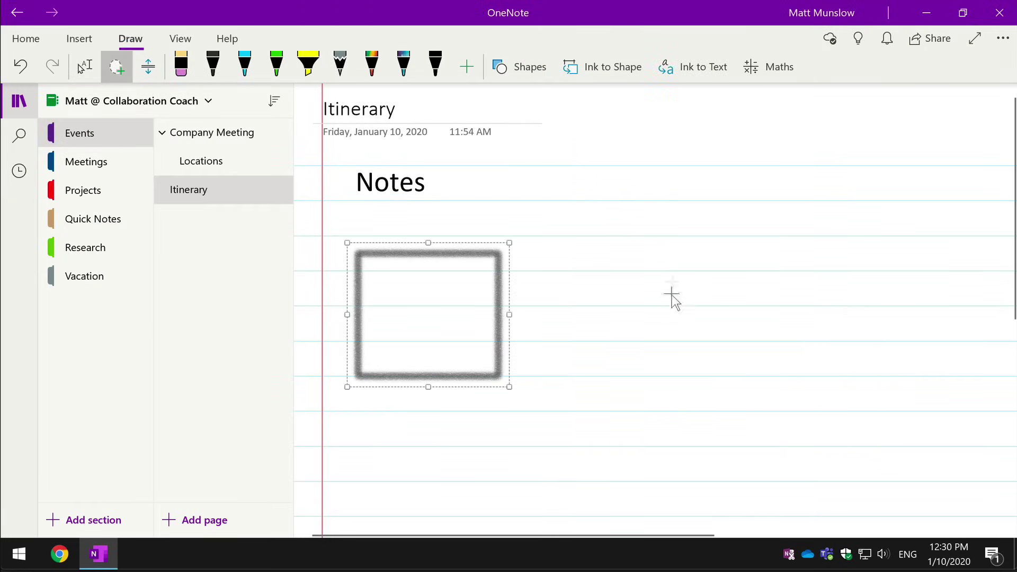
click(513, 69)
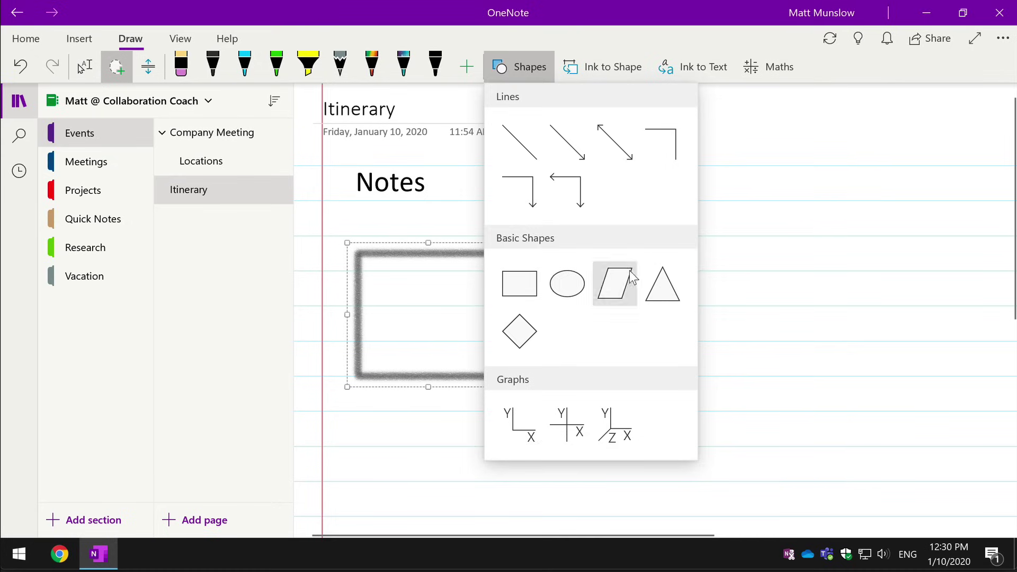
click(617, 281)
drag(582, 233, 713, 344)
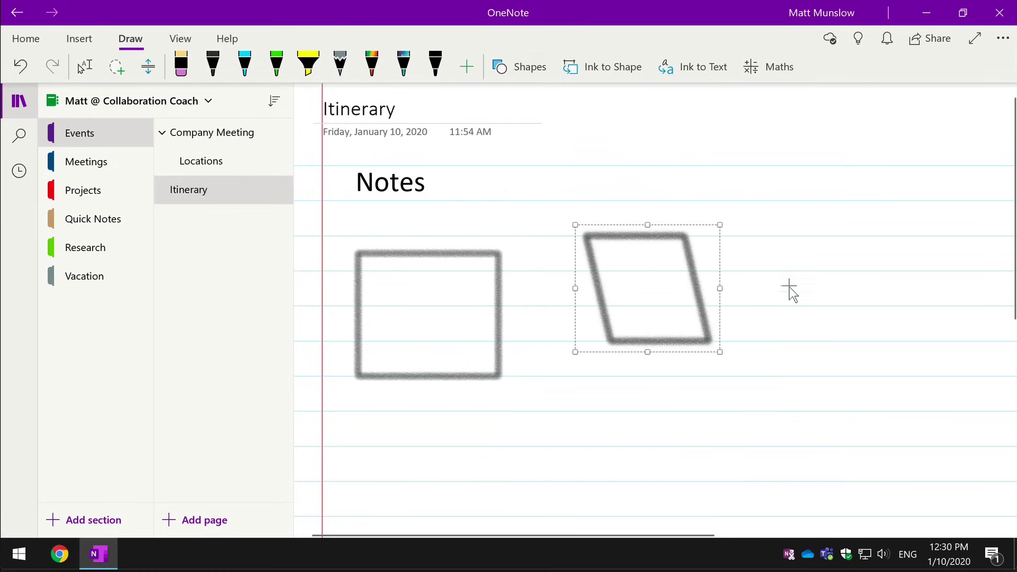
click(774, 66)
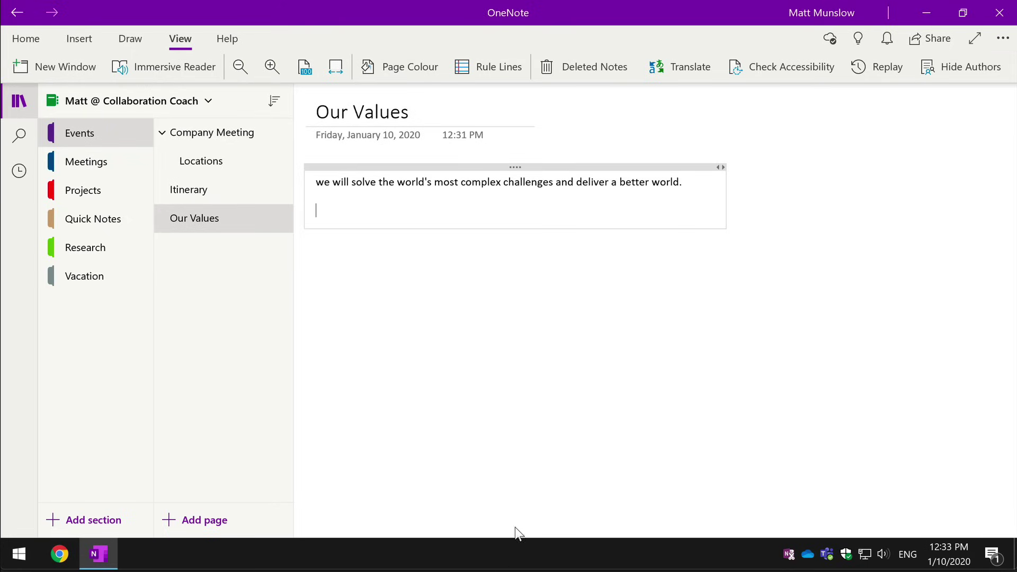
drag(696, 187, 311, 181)
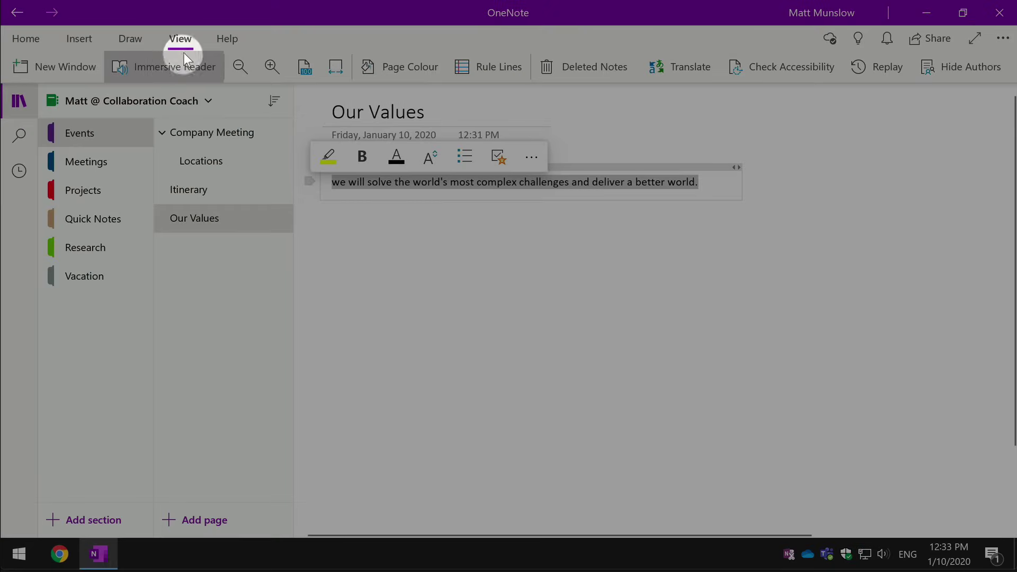
click(159, 66)
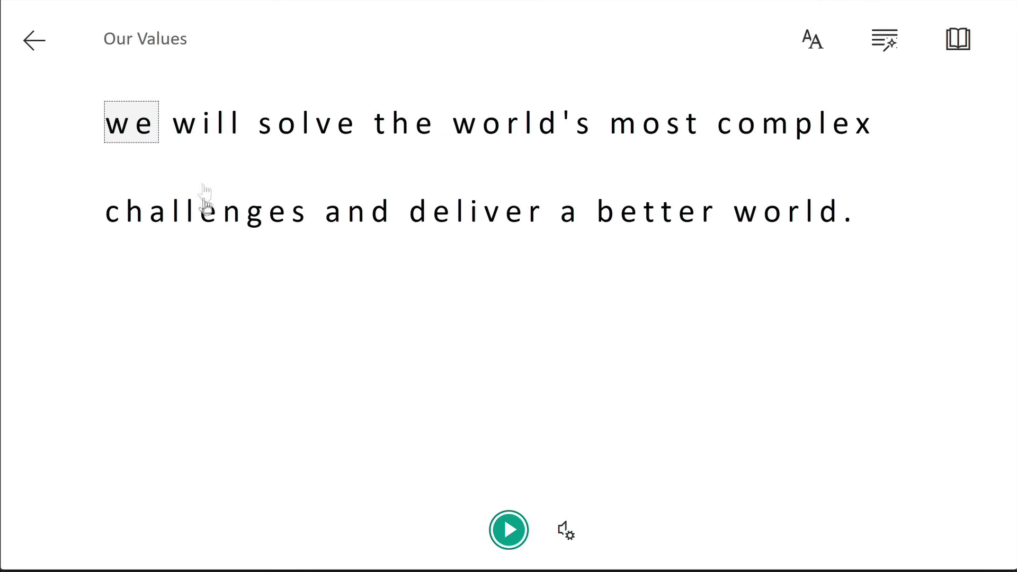
click(510, 527)
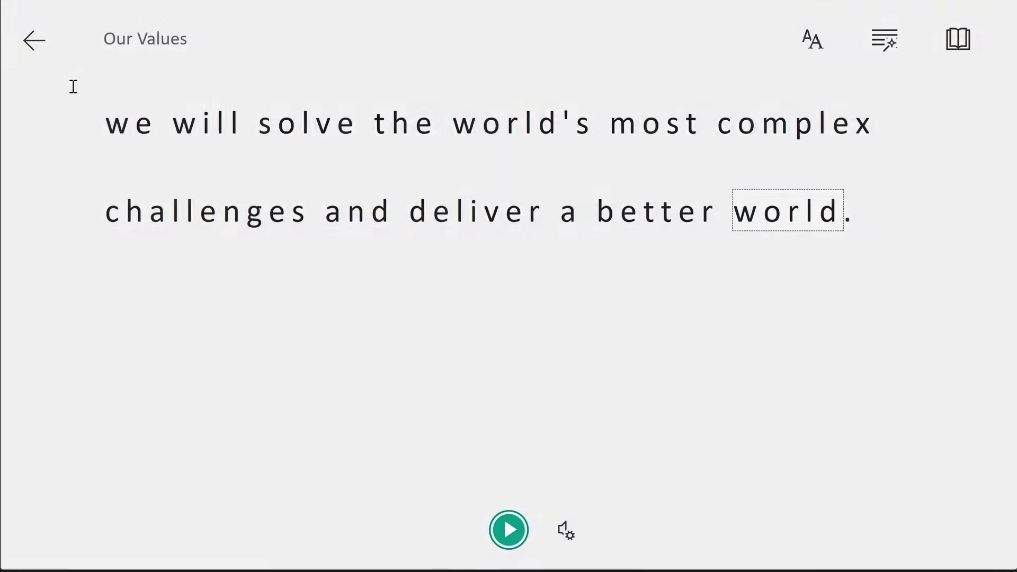
click(73, 86)
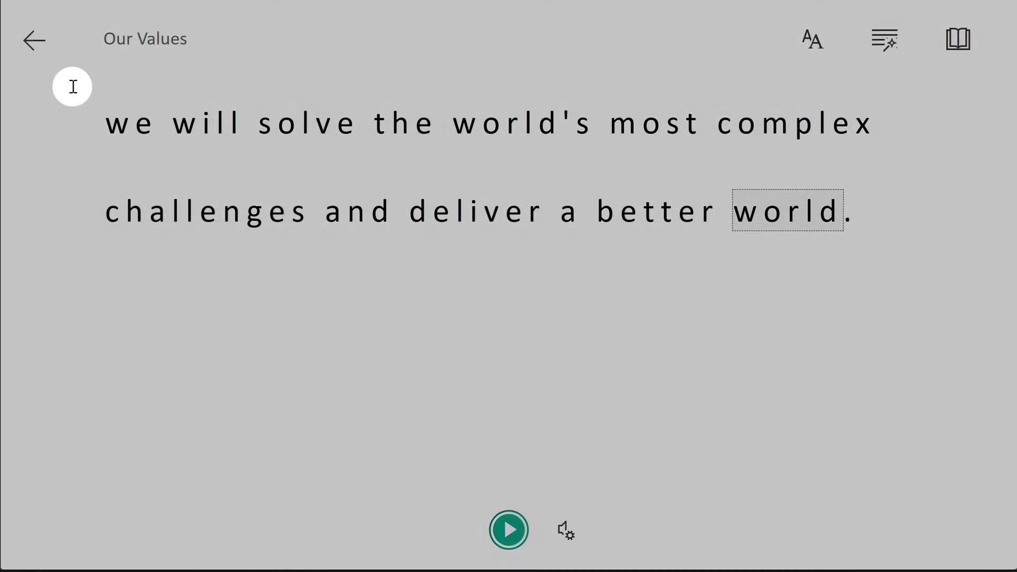
click(34, 40)
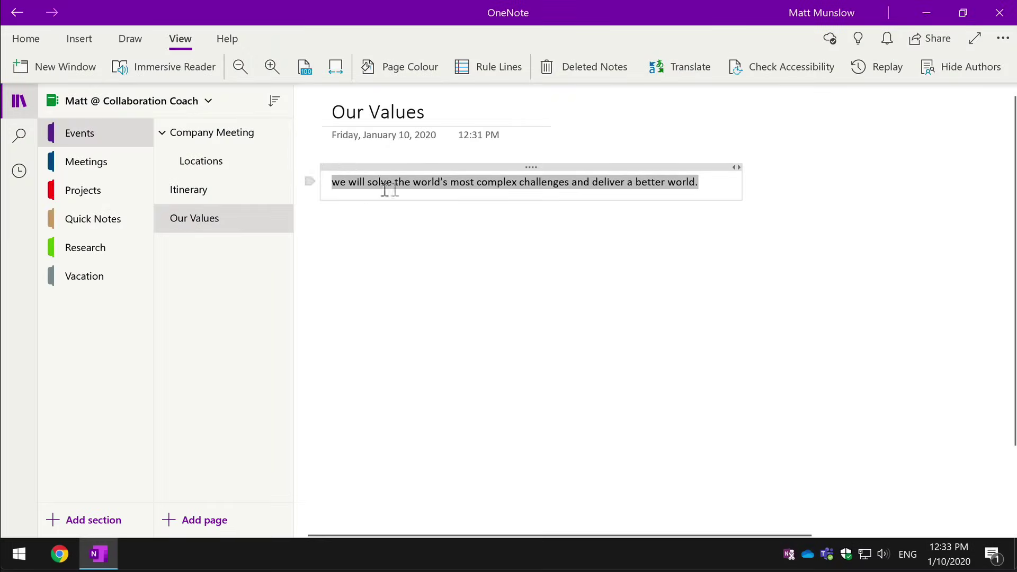
Step: Translate the Our Values sentence into French and insert the translation in its place
click(687, 68)
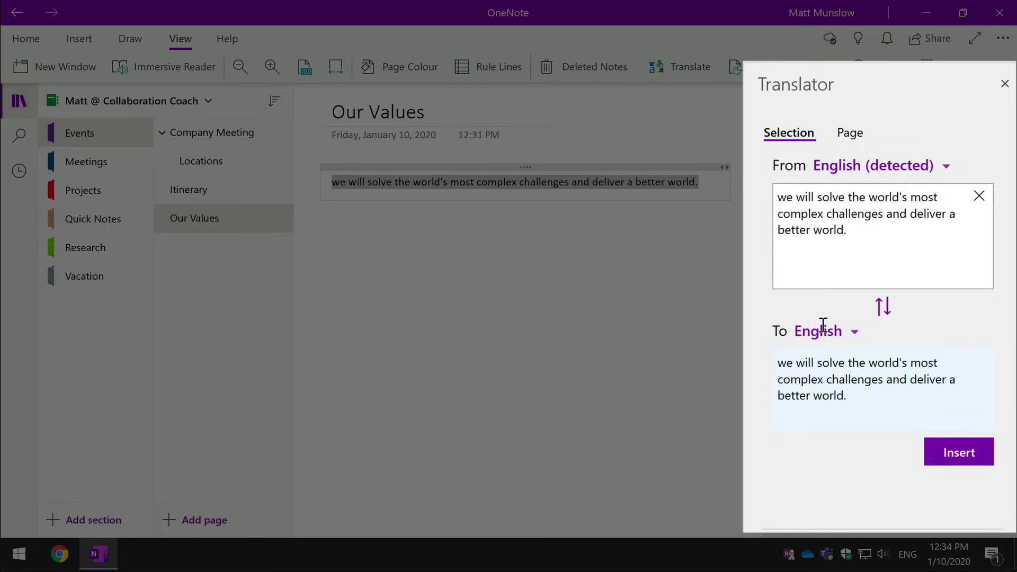
click(853, 332)
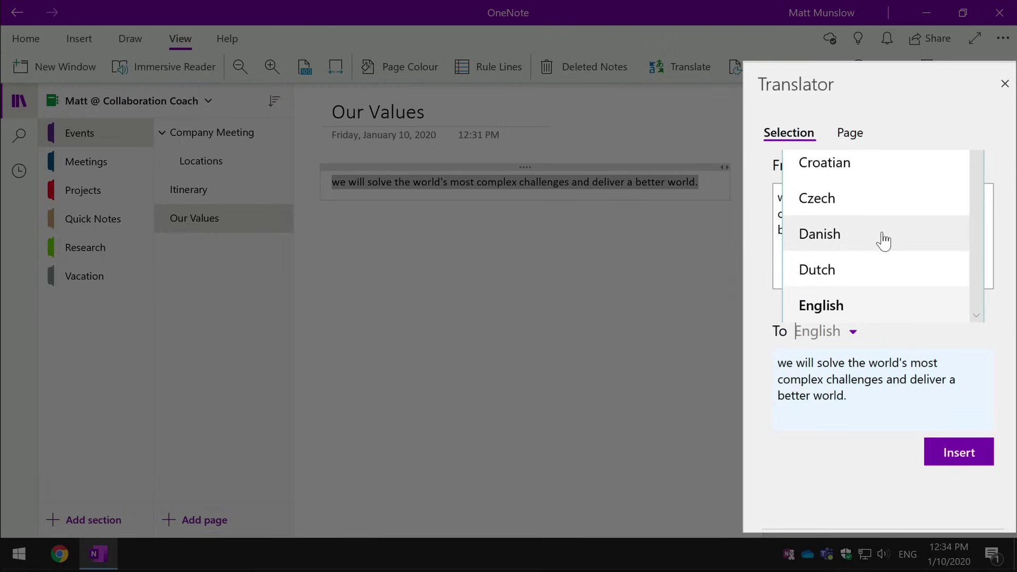
scroll(883, 241, down, 1)
scroll(883, 241, down, 5)
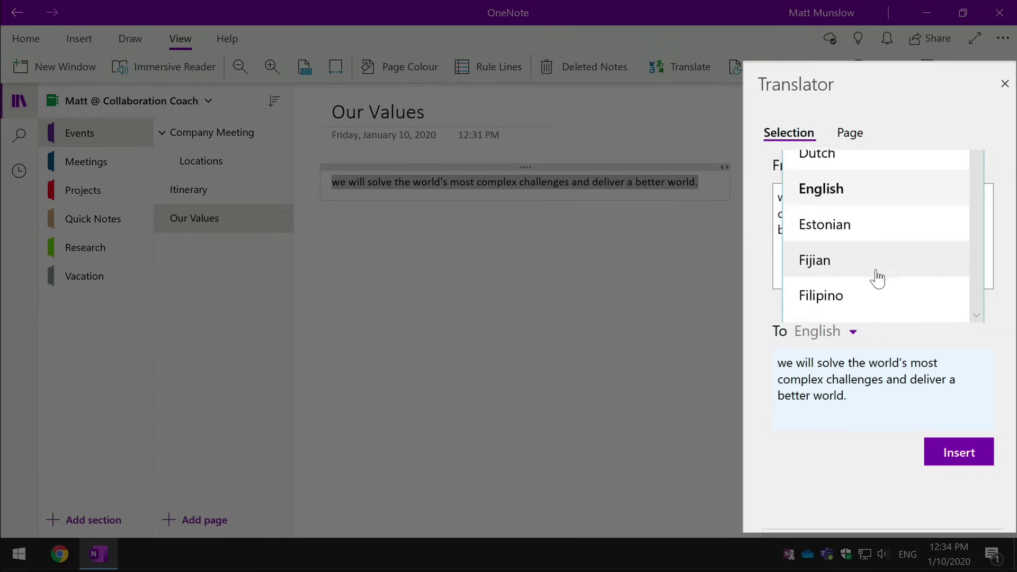
click(872, 265)
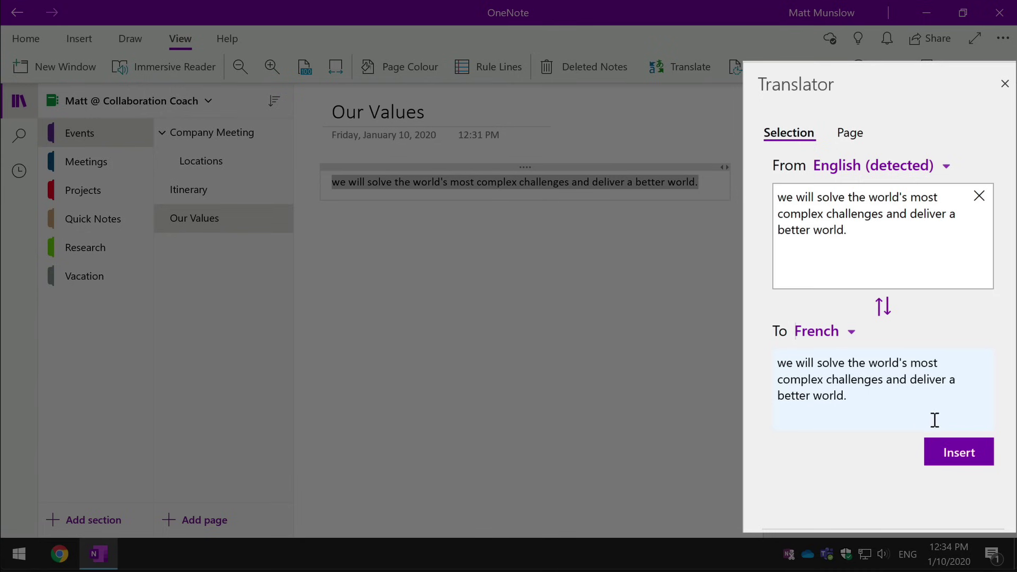
click(951, 458)
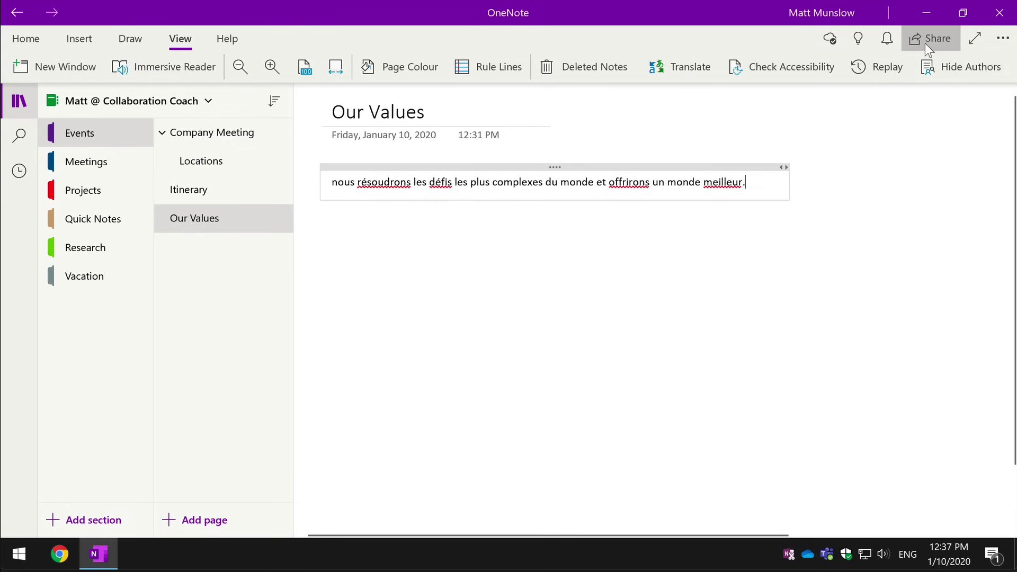
Step: Open the notebook's Share options and enter the colleague's name as the recipient
click(925, 43)
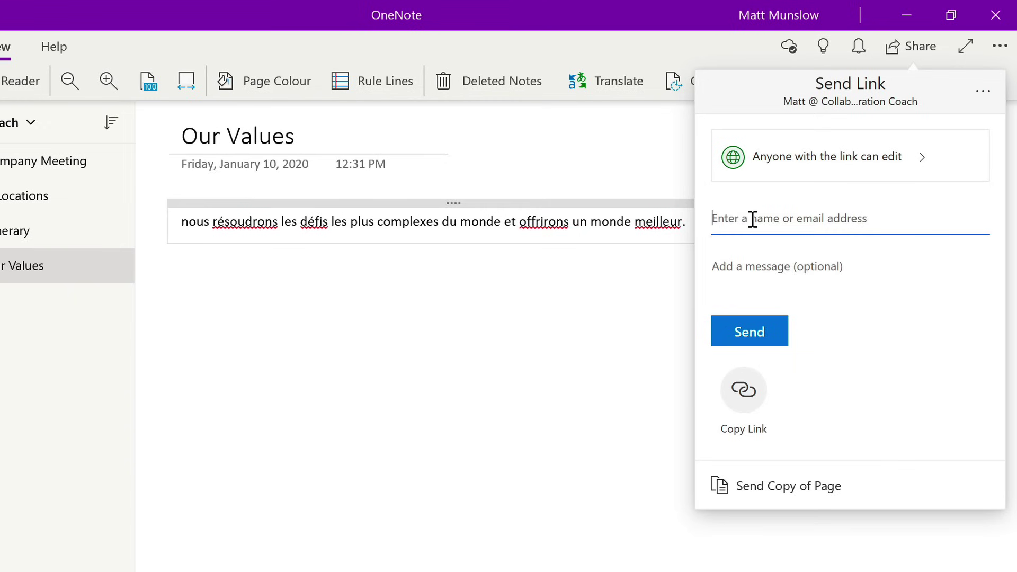
text(megan)
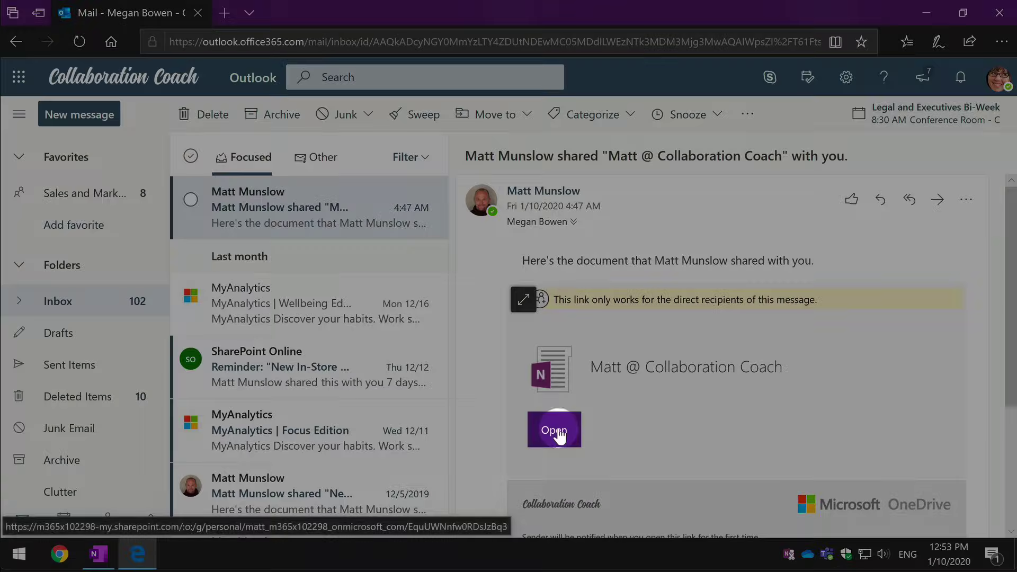
Step: Launch the Collaboration Coach notebook from the sharing email's Open button
click(556, 430)
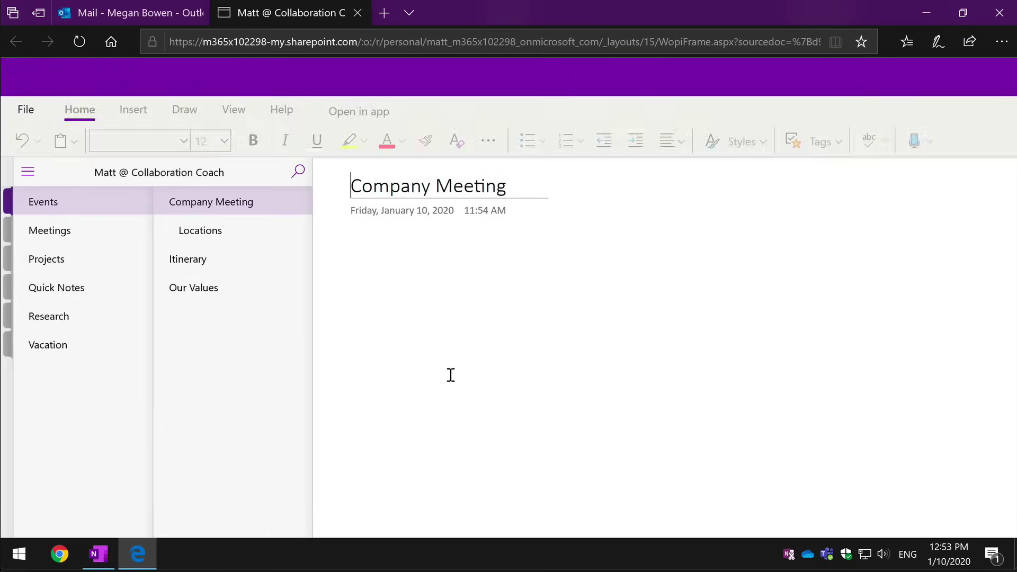
Step: Place the insertion point in the Company Meeting page body for the guest's sentence
click(352, 253)
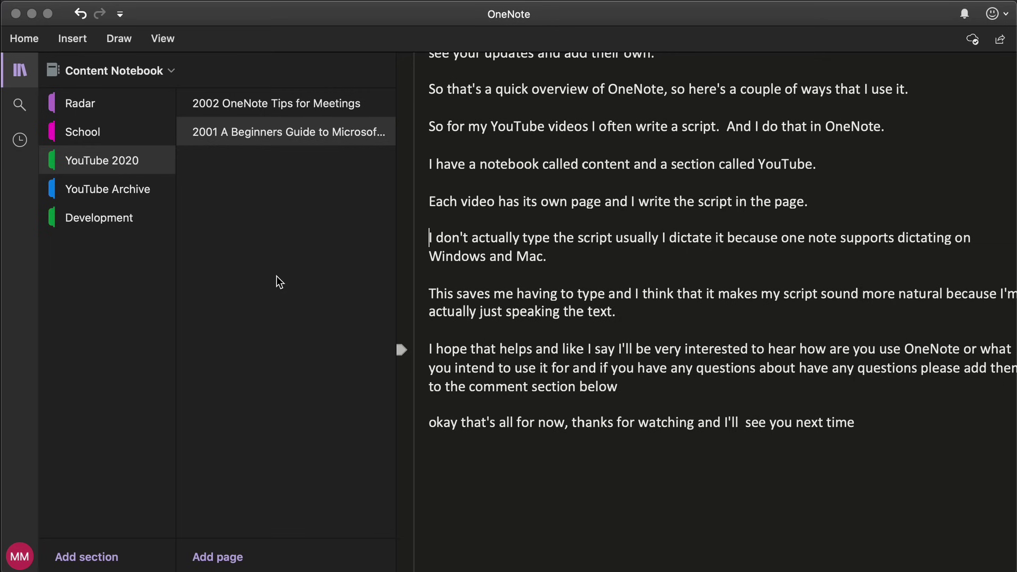
Step: Add the paragraph 'Twice and then as you speak it will add the words to the OneNote'
click(770, 308)
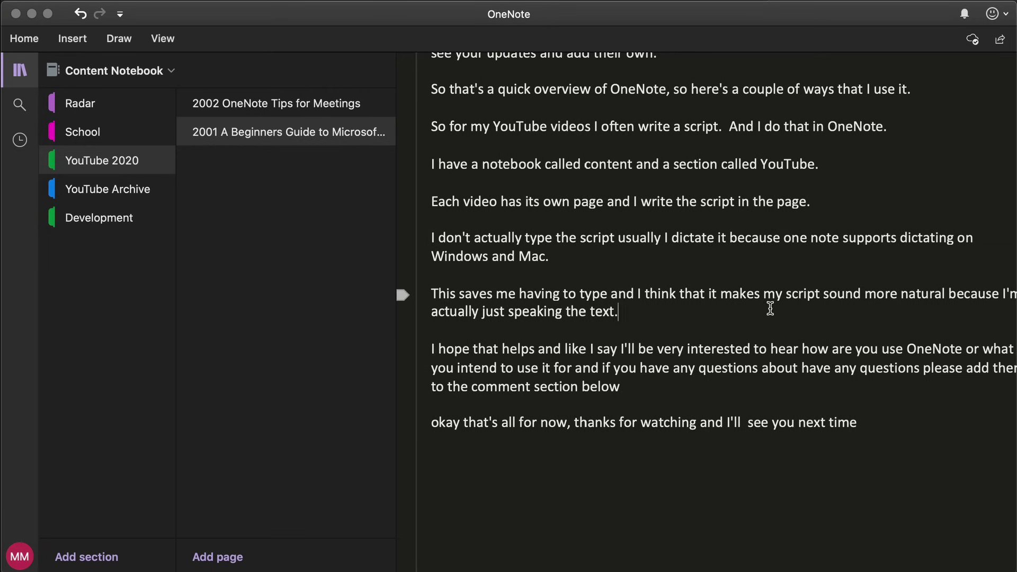
key(Return)
key(Return)
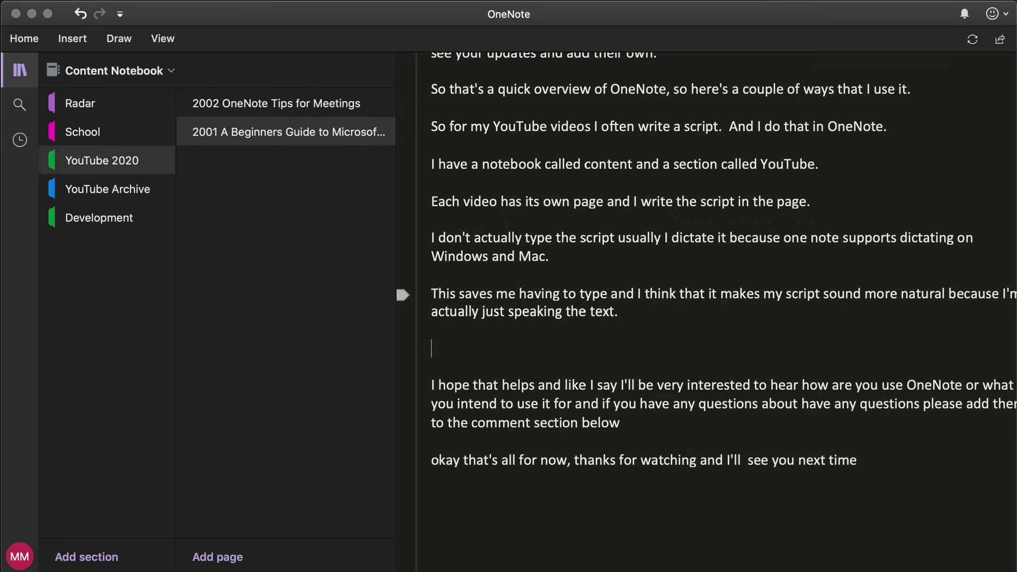
text(Twice and then as you speak)
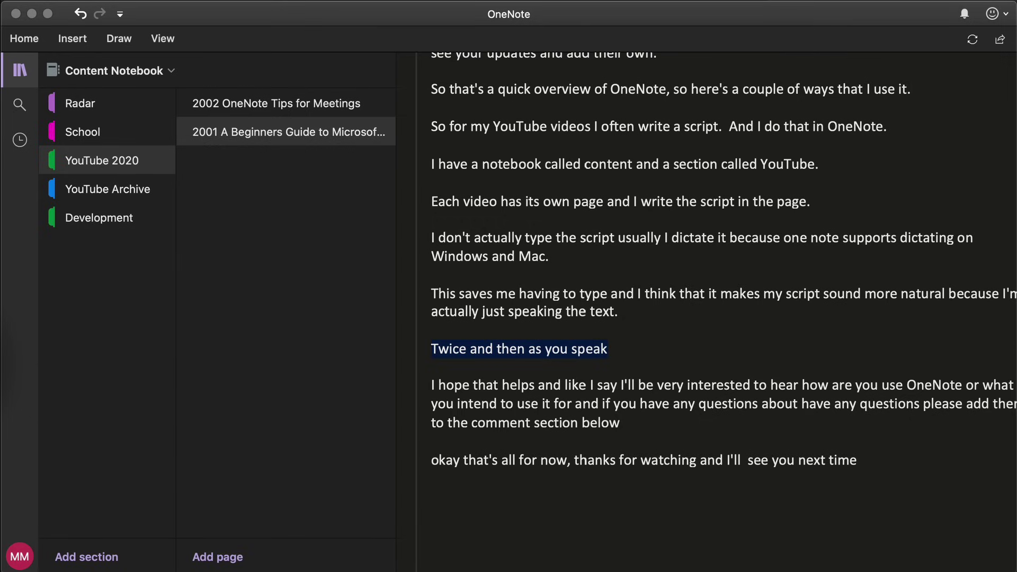
text( it will add th)
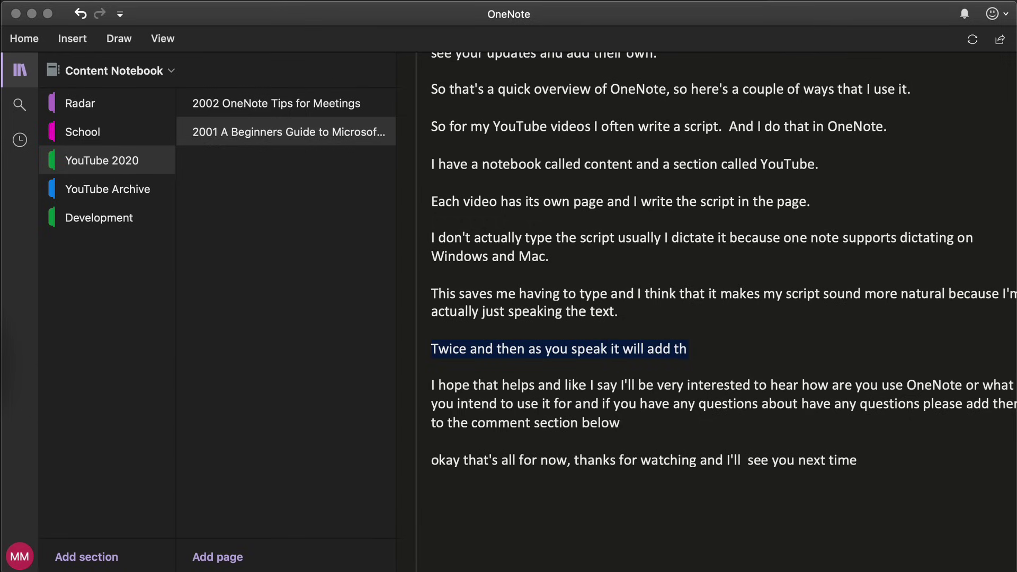
text(e words to the OneNote)
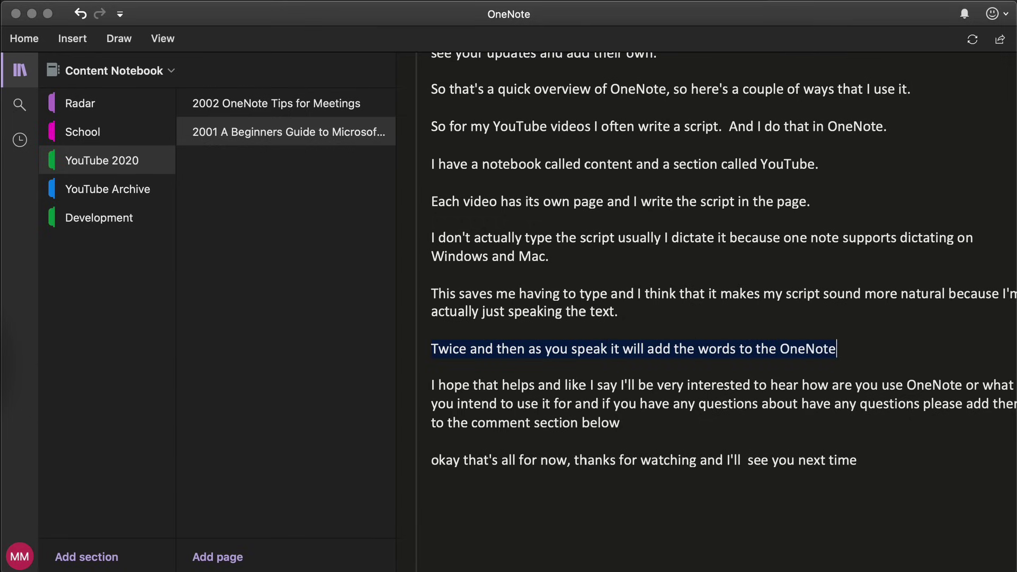